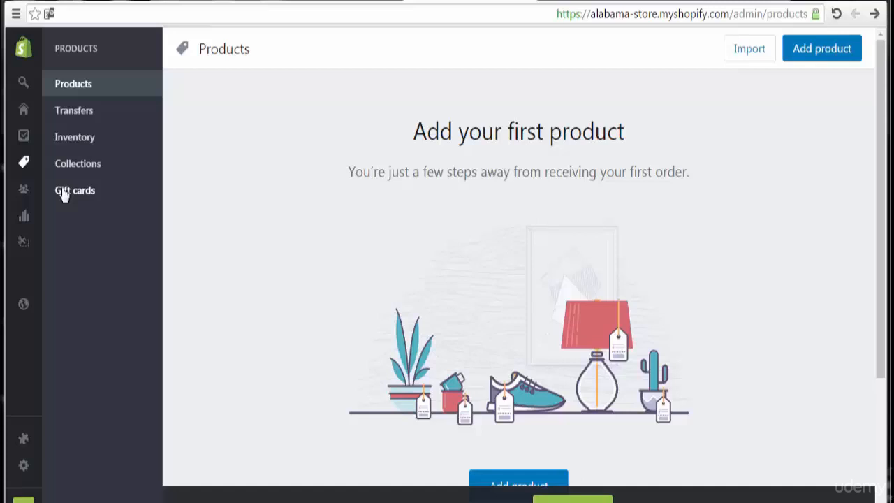
Step: Look at the dialog for importing products by CSV file, and close it without uploading anything
left_click(83, 84)
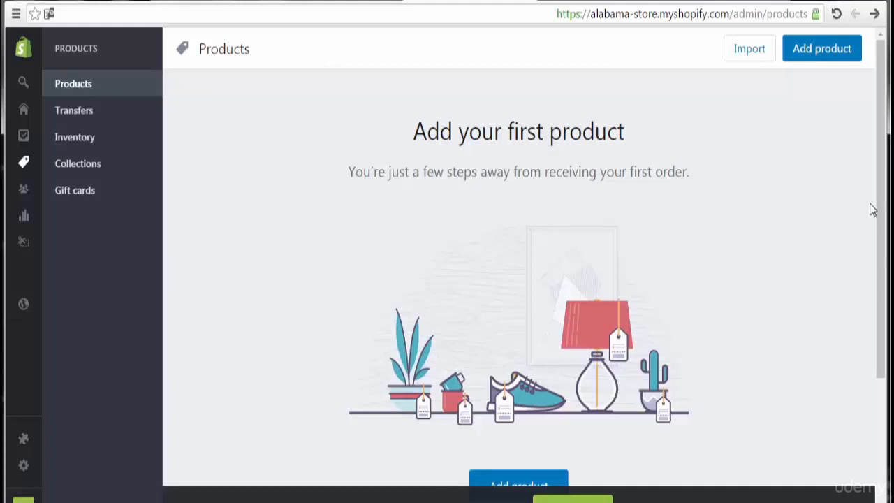
left_click_drag(880, 204, 880, 205)
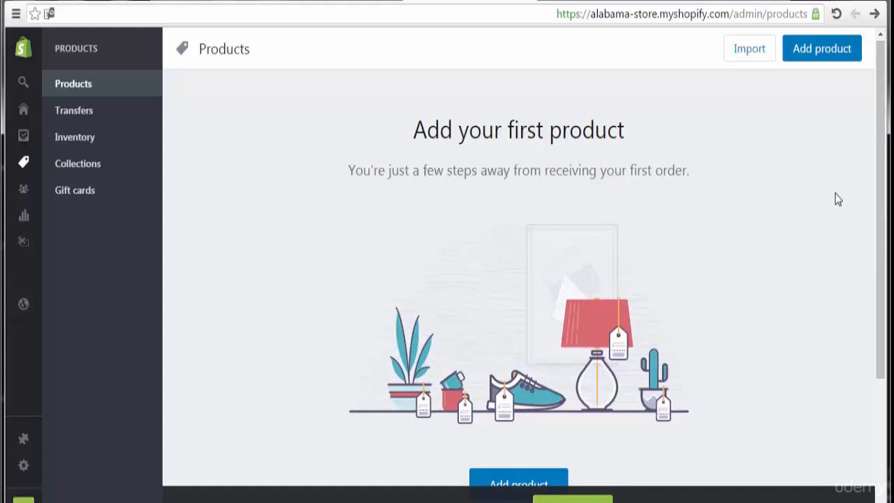
mouse_move(880, 192)
left_mouse_down()
mouse_move(890, 381)
mouse_move(885, 190)
left_mouse_up()
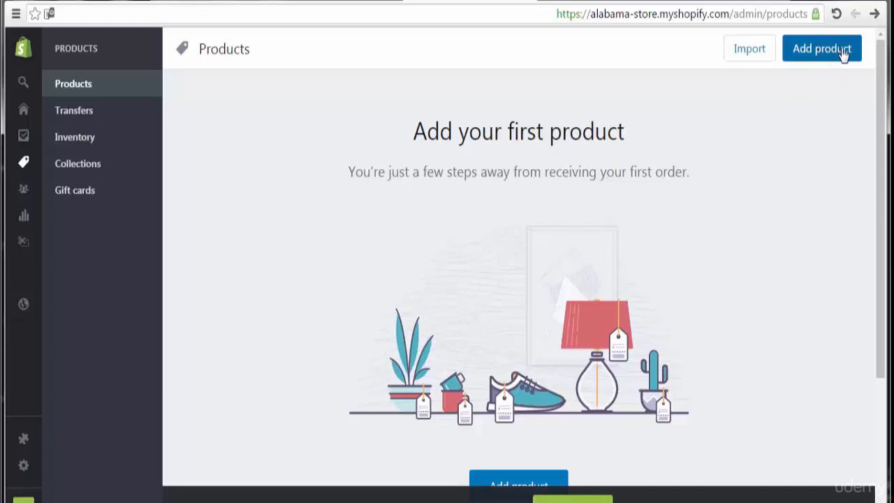
left_click(748, 58)
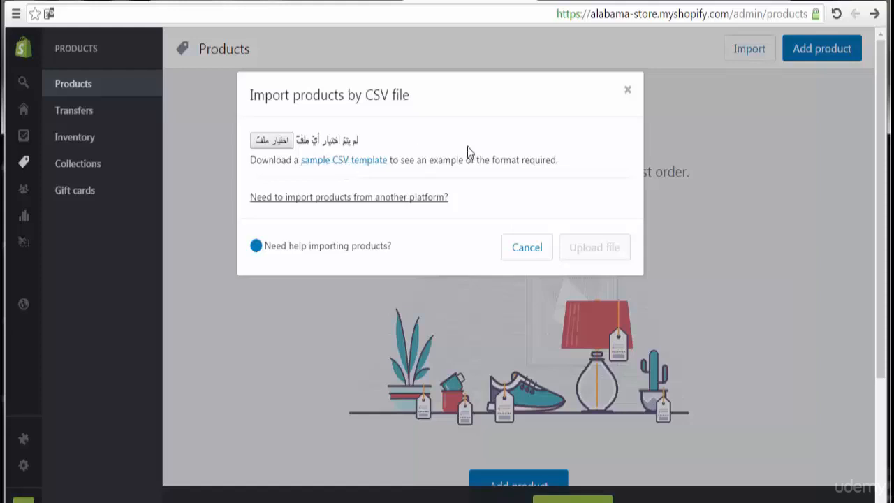
left_click(627, 93)
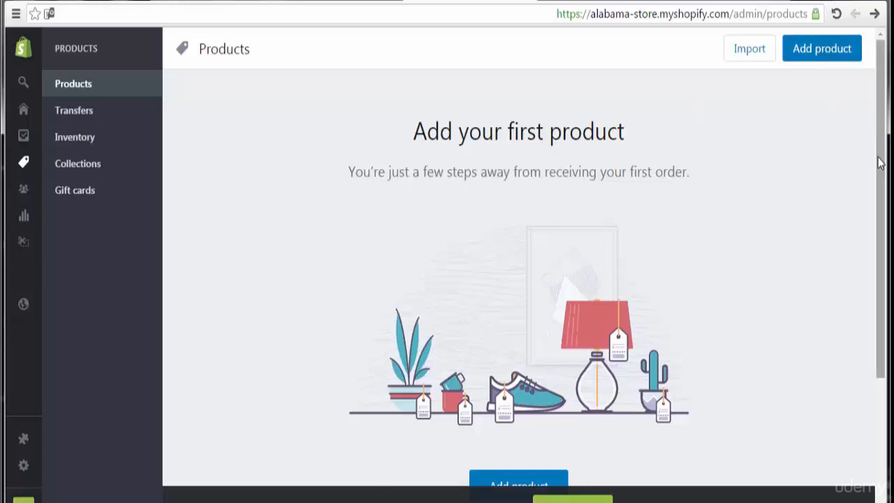
Step: Start adding a new product and enter "Women Clothes" as its title
left_click_drag(881, 160, 882, 279)
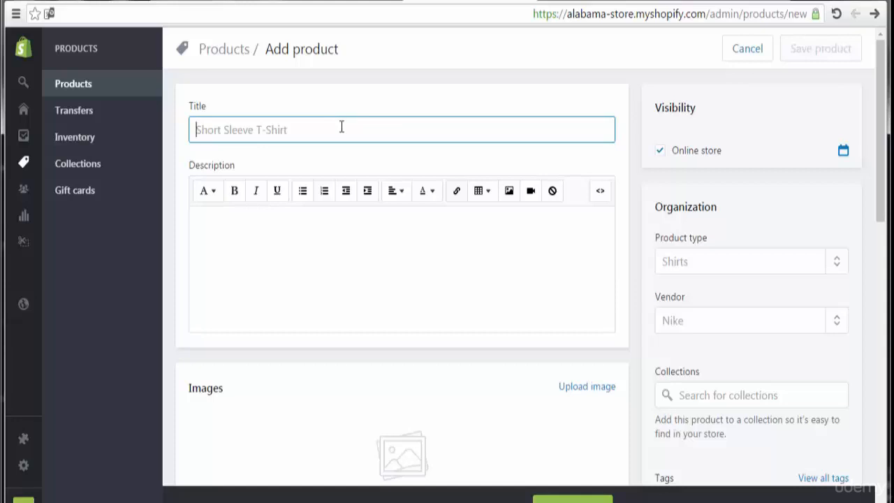
type("ً")
key("BackSpace")
type("Wome")
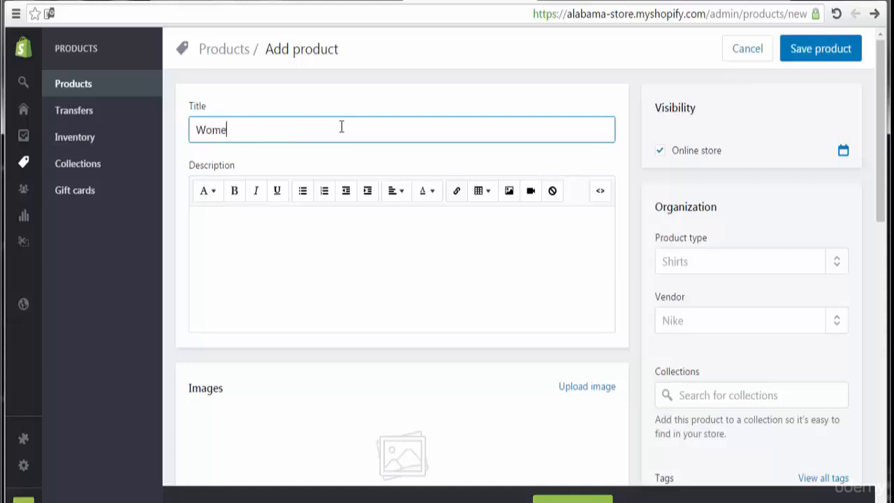
type("n Clothes")
Step: Copy the first dress line, ending in "size s-6xl", from the New Text Document in Notepad into the product description
left_click(346, 238)
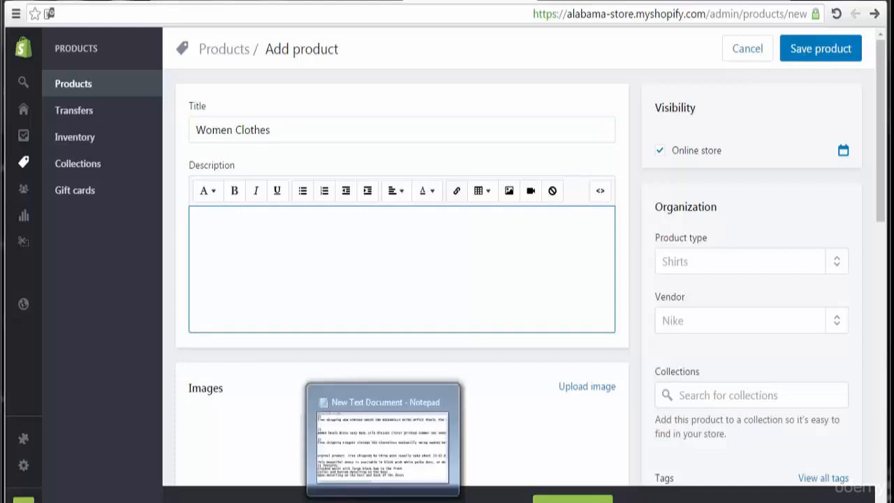
left_click(383, 500)
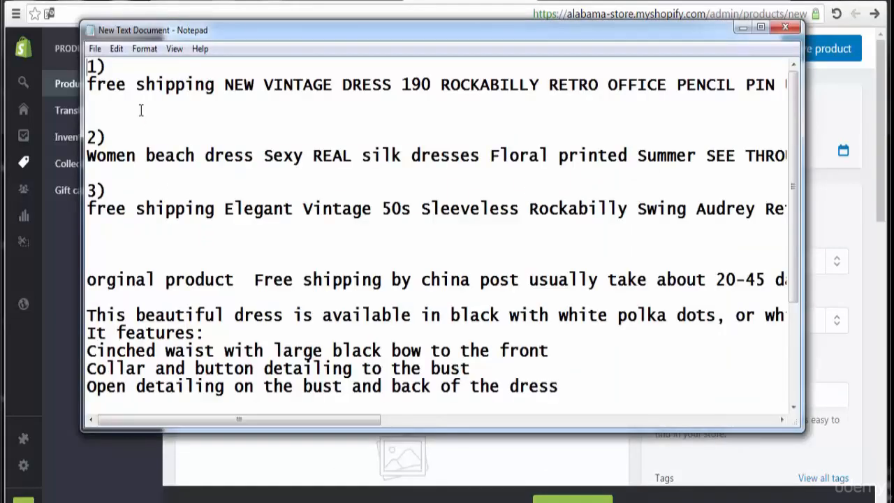
left_click(87, 85)
left_click_drag(87, 84, 773, 86)
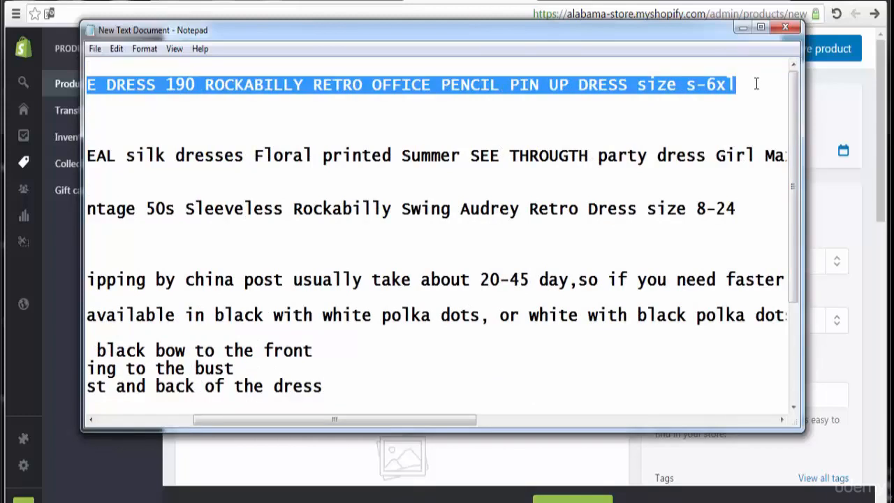
key("ctrl+c")
key("alt+Tab")
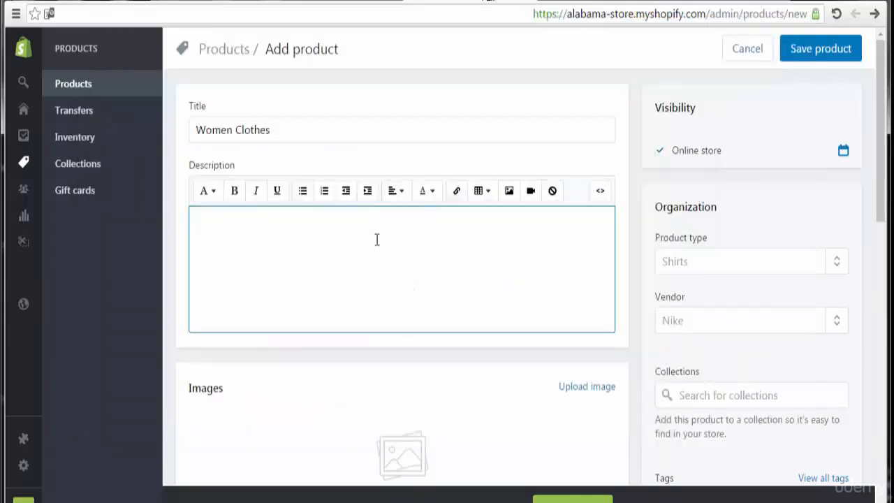
key("ctrl+v")
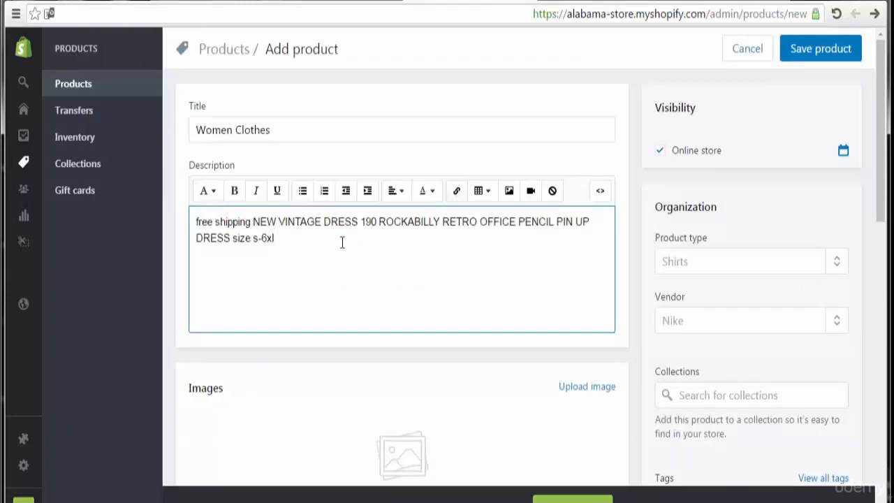
Step: Repeat the copied dress line two more times in the description as separate paragraphs
key("Return")
key("ctrl+v")
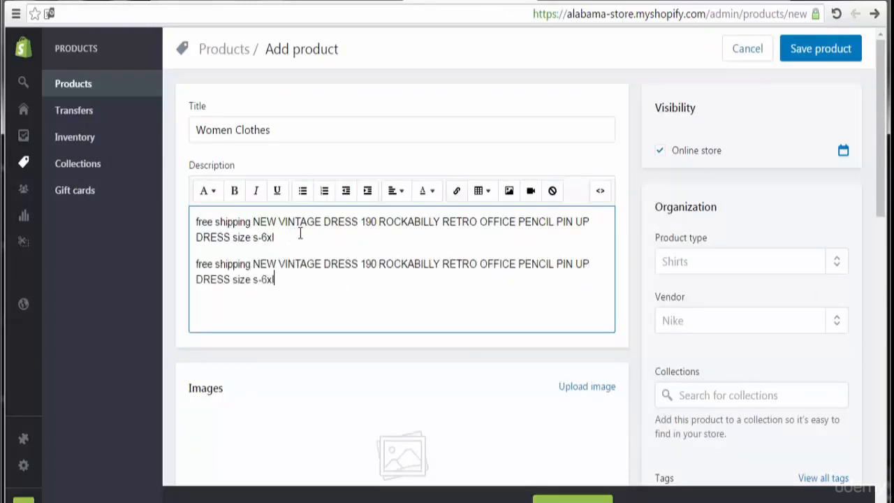
key("ctrl+v")
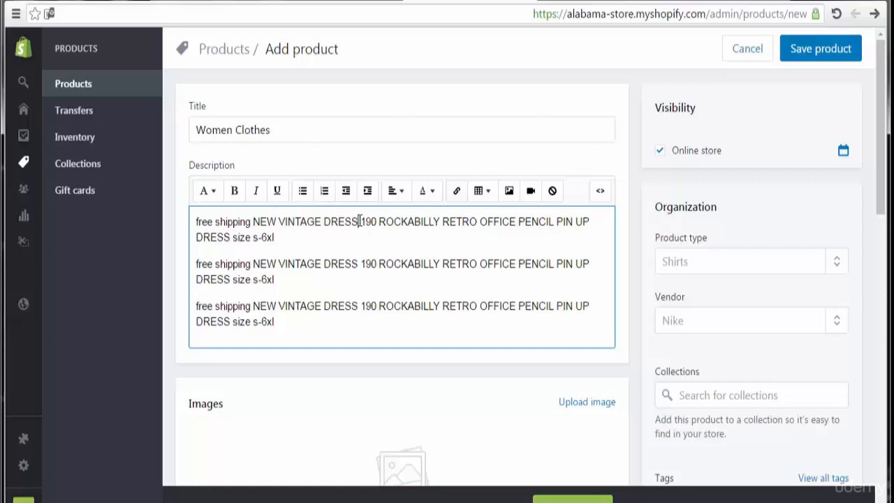
Step: Replace the product title with "NEW VINTAGE DRESS" copied from the first line of the description
left_click_drag(358, 222, 253, 220)
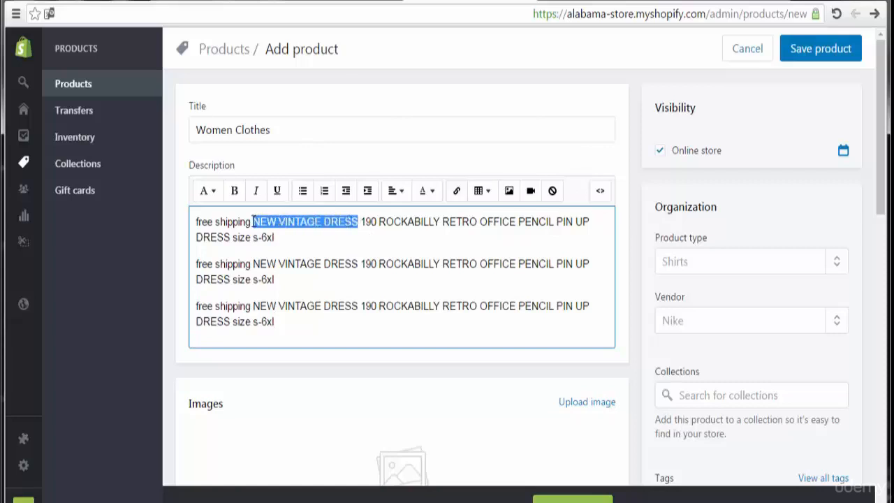
triple_click(234, 130)
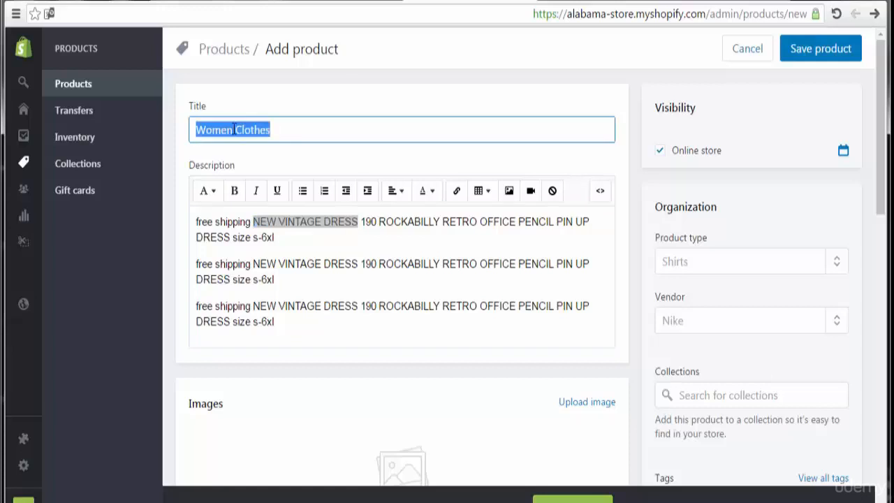
key("ctrl+v")
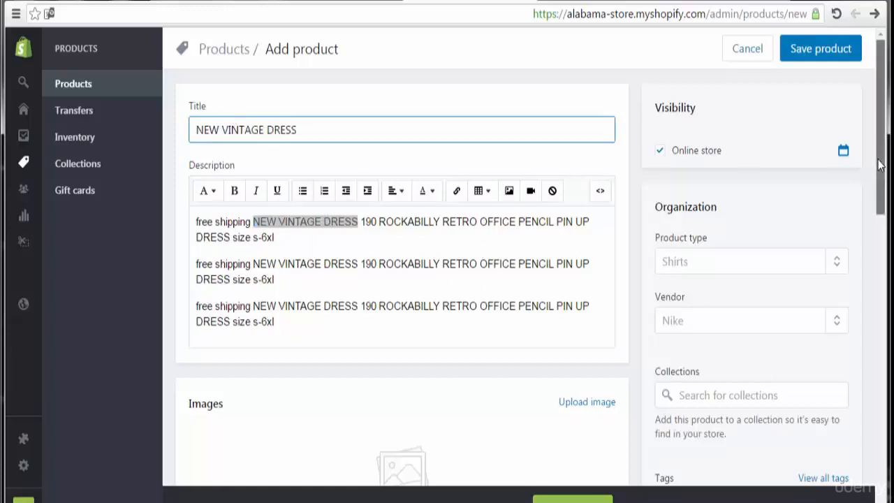
left_click_drag(880, 164, 880, 194)
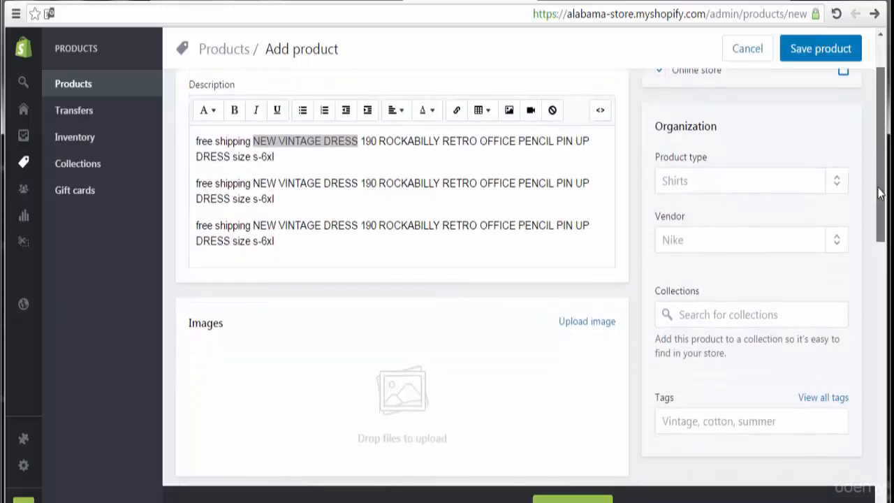
left_click_drag(880, 194, 881, 233)
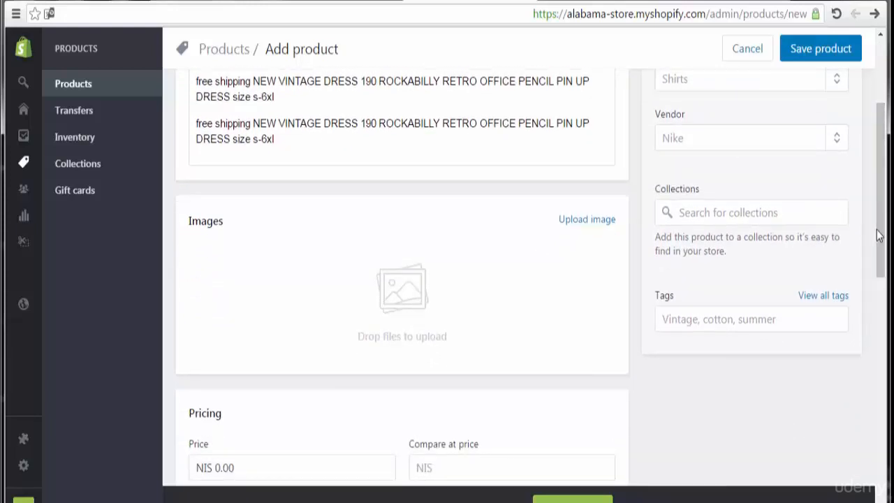
left_click_drag(880, 236, 881, 173)
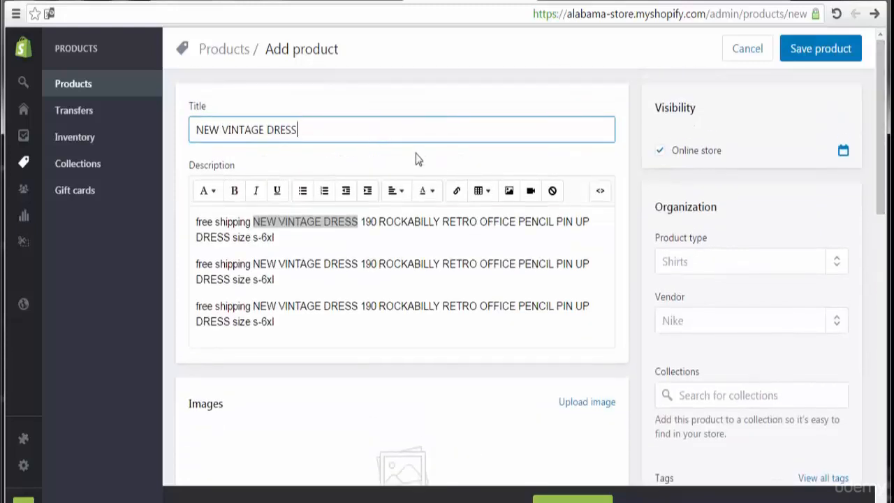
left_click(469, 272)
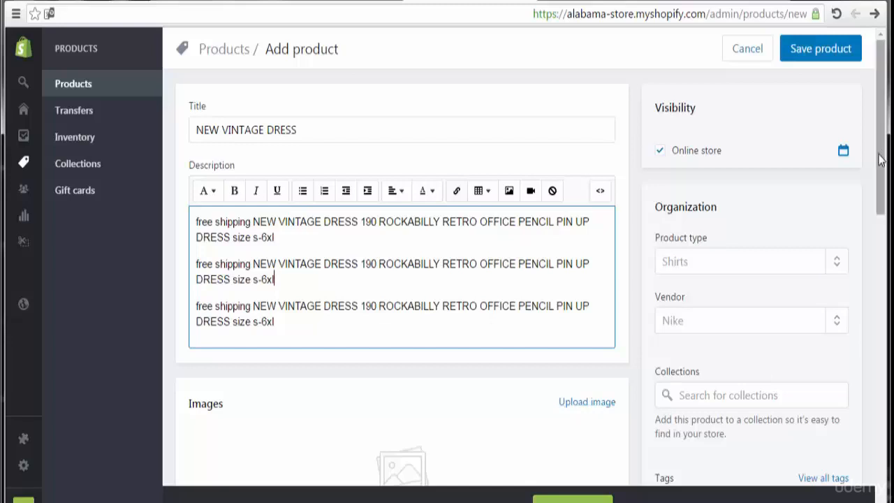
Step: Upload the Women-Winter-Black-Dress image from the clothes2 folder, inside the Desktop's clothes folder, as the product image
left_click_drag(881, 161, 882, 257)
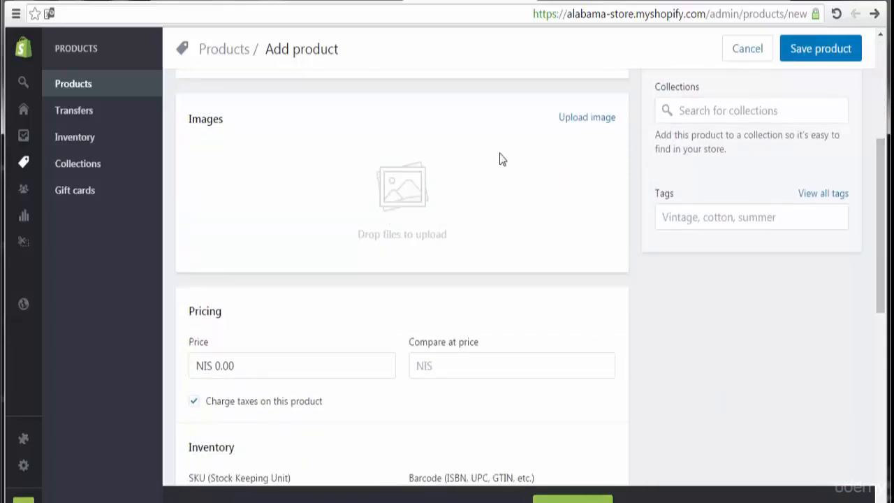
left_click(587, 117)
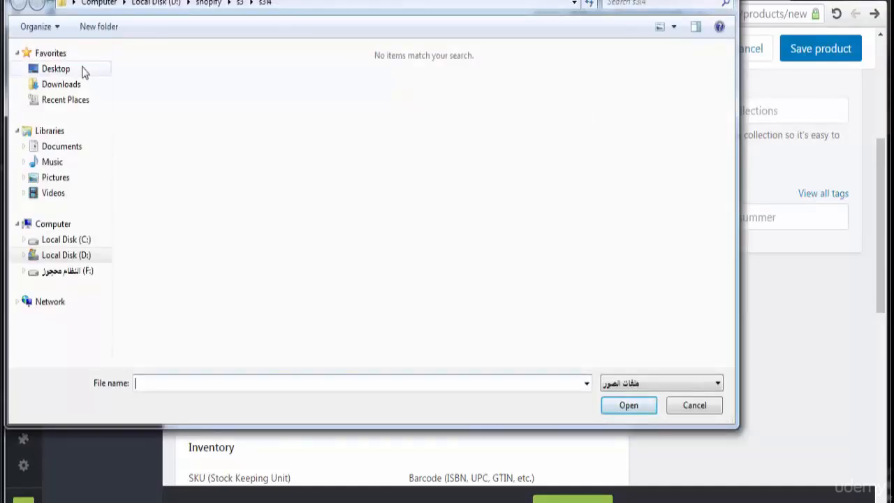
left_click(53, 70)
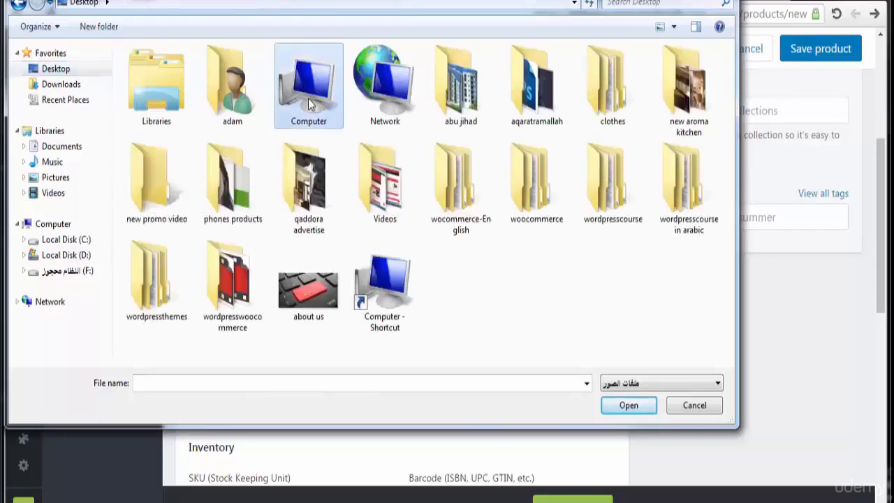
double_click(617, 89)
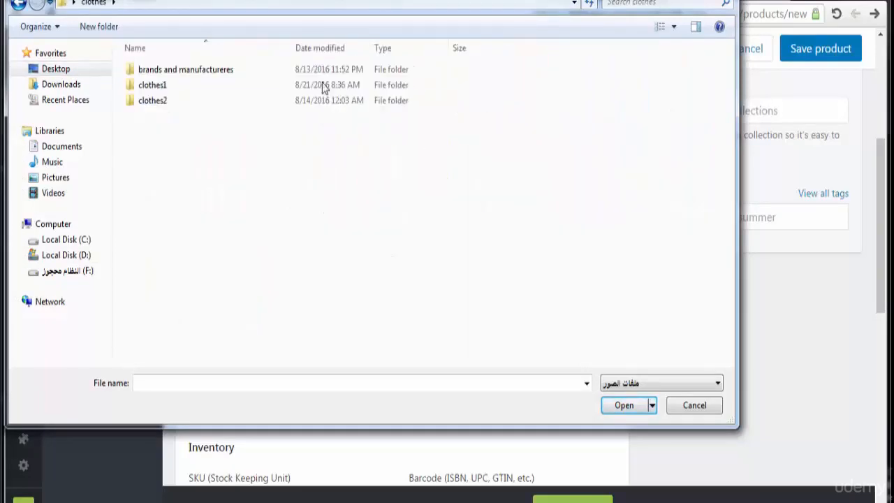
left_click(234, 85)
double_click(234, 85)
left_click(234, 85)
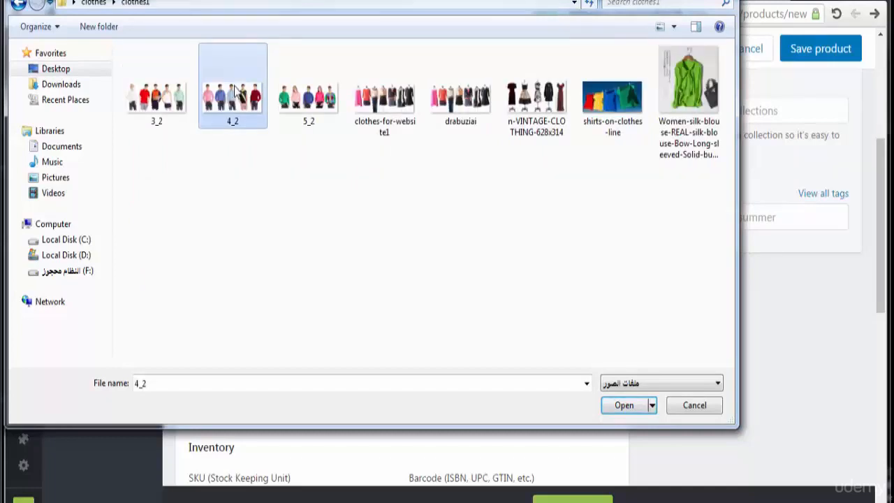
left_click(18, 3)
double_click(146, 101)
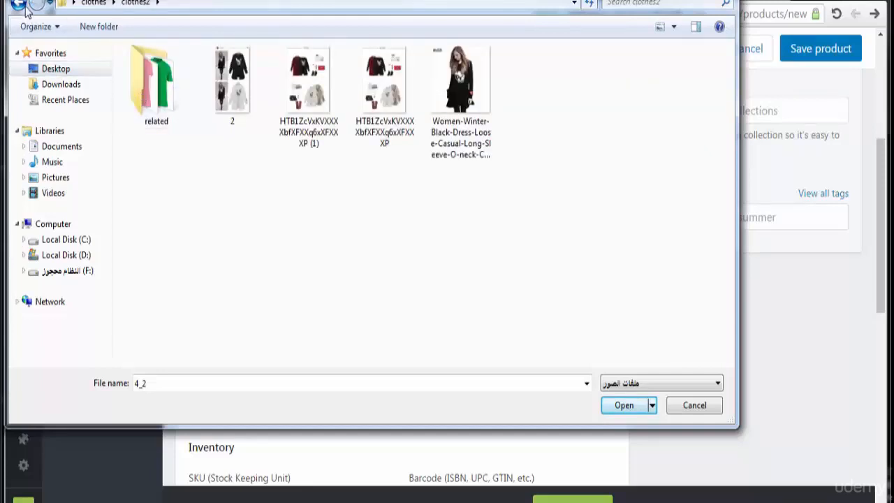
left_click(444, 96)
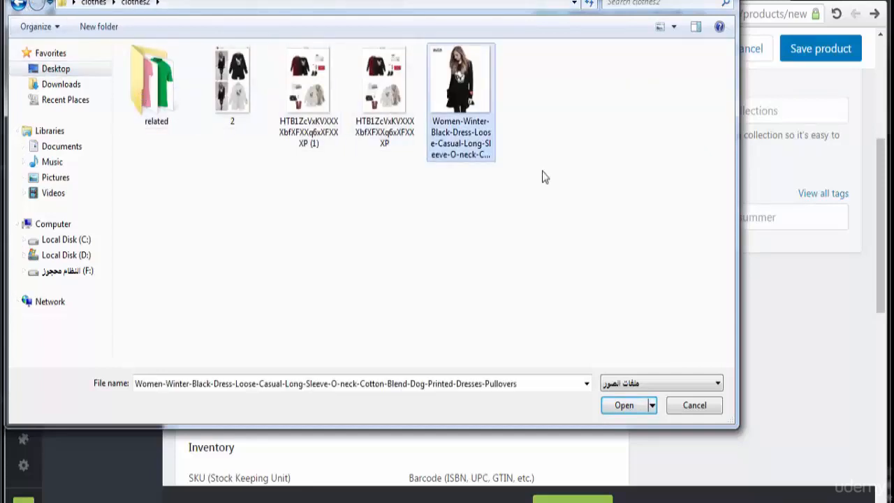
left_click(624, 404)
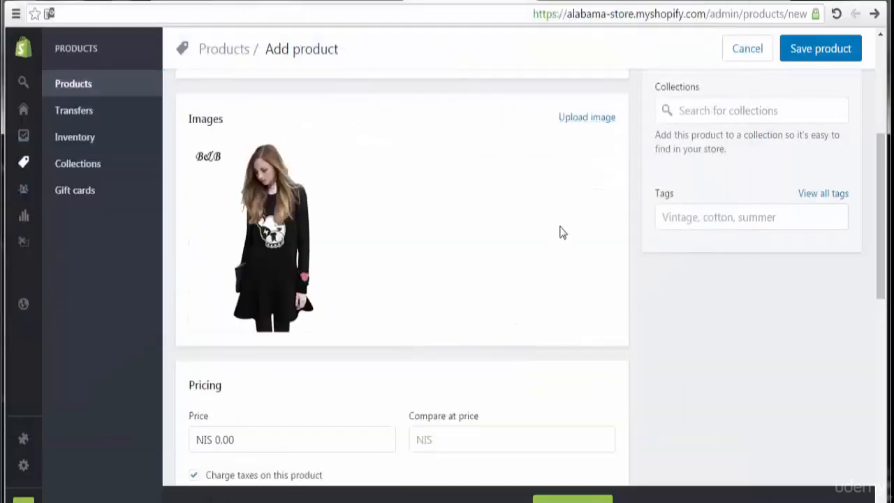
Step: Set the product's price to NIS 100
mouse_move(314, 236)
left_click_drag(882, 223, 882, 285)
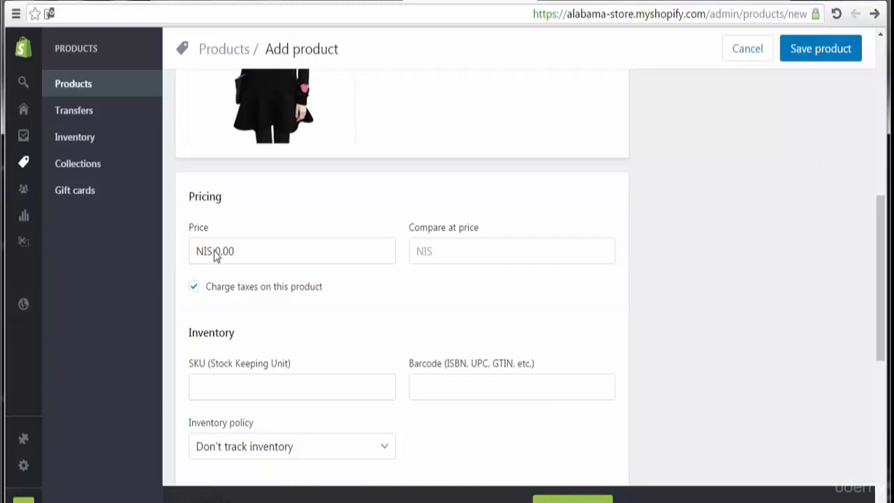
left_click_drag(211, 251, 196, 251)
left_click(198, 250)
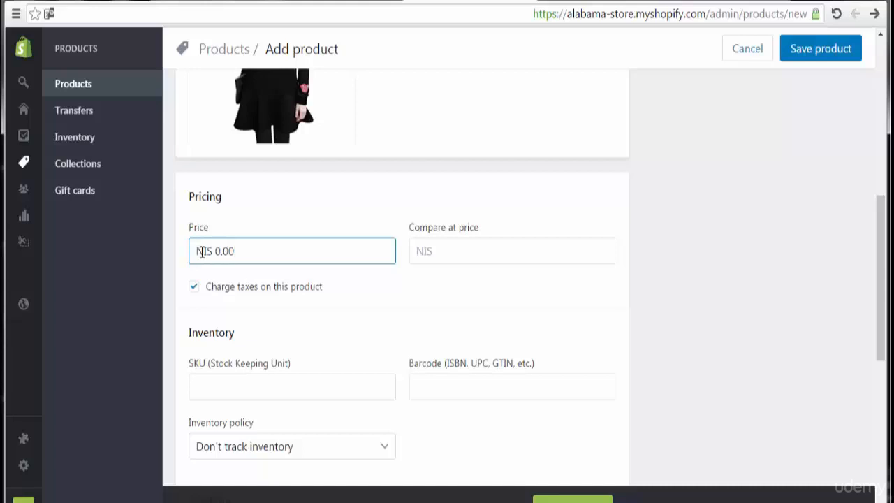
double_click(203, 251)
double_click(216, 251)
type("100")
Step: Set the Compare at price to NIS 90, and turn the product's tax charge off and back on
left_click(437, 257)
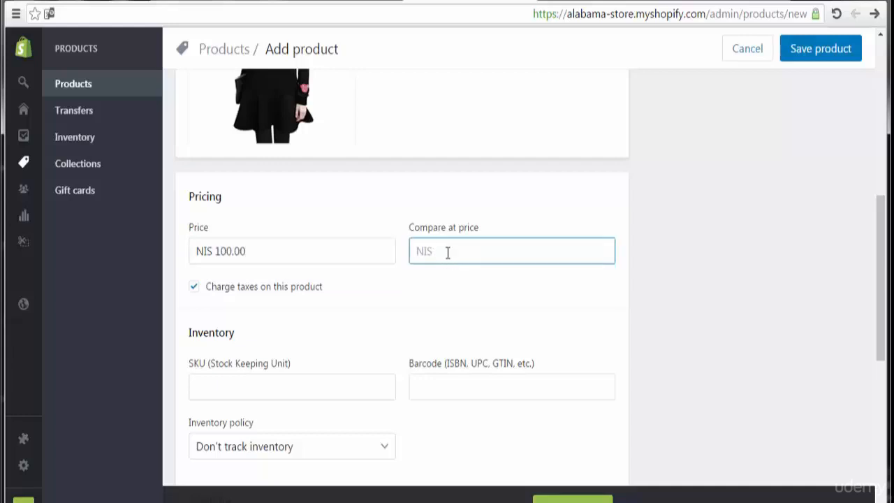
type("90")
left_click(195, 287)
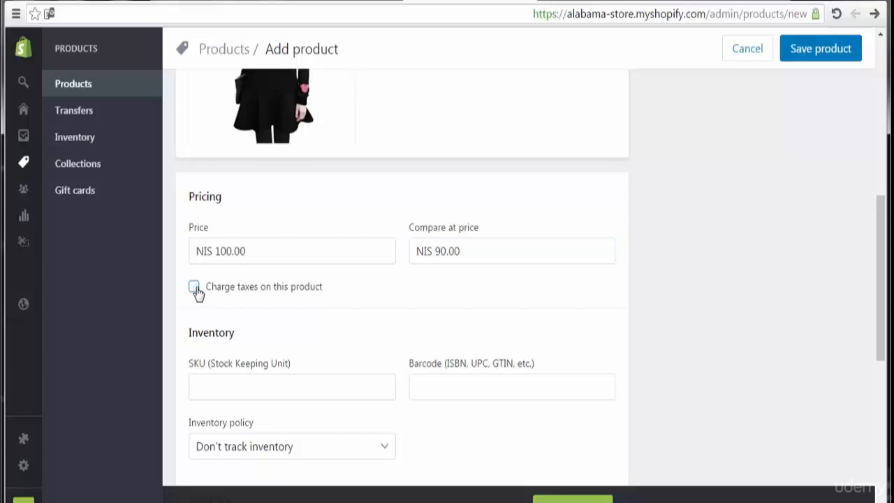
left_click(195, 287)
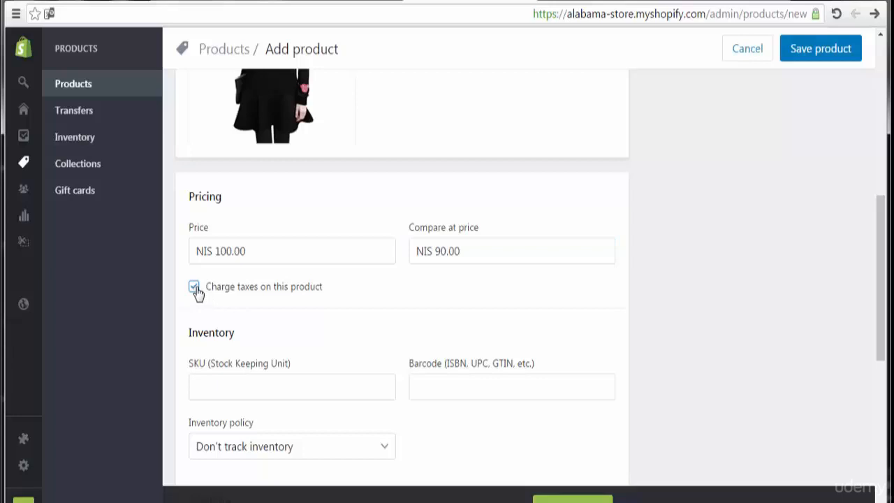
Step: Replace the product's Compare at price with NIS 105
double_click(441, 252)
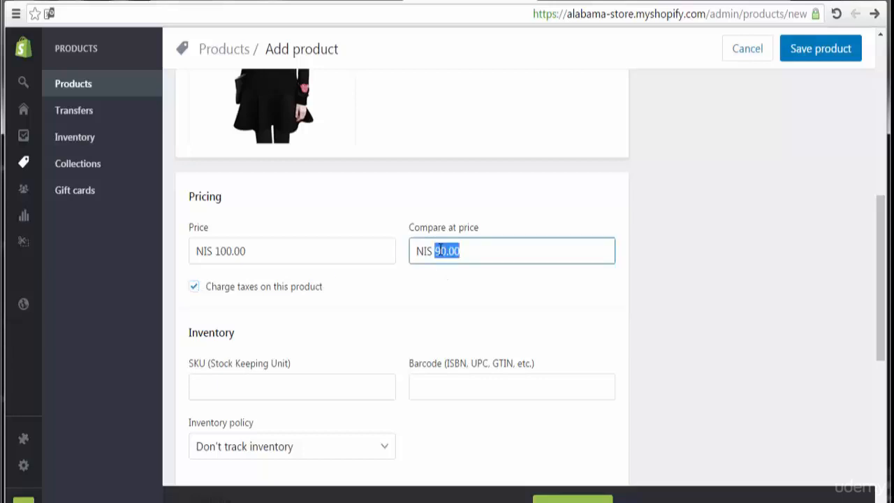
type("105")
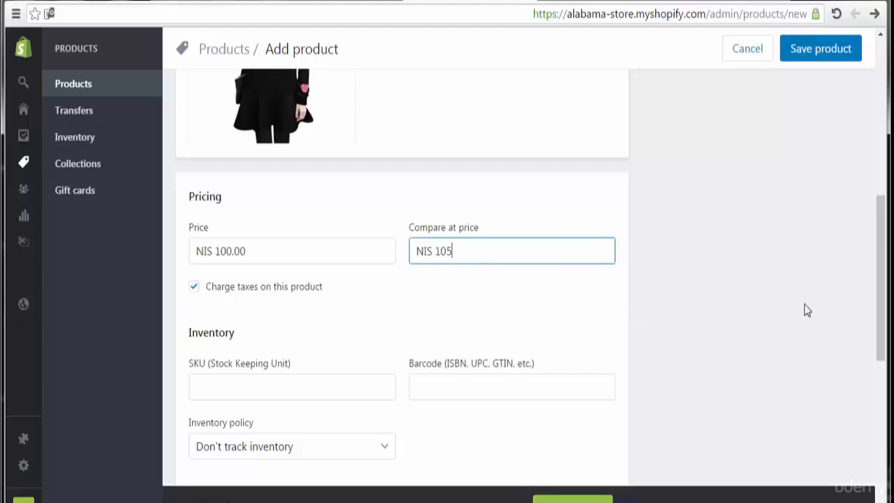
Step: Enter 009123 as the product's SKU and 123455667 as its barcode in the Inventory section
left_click_drag(878, 282, 879, 329)
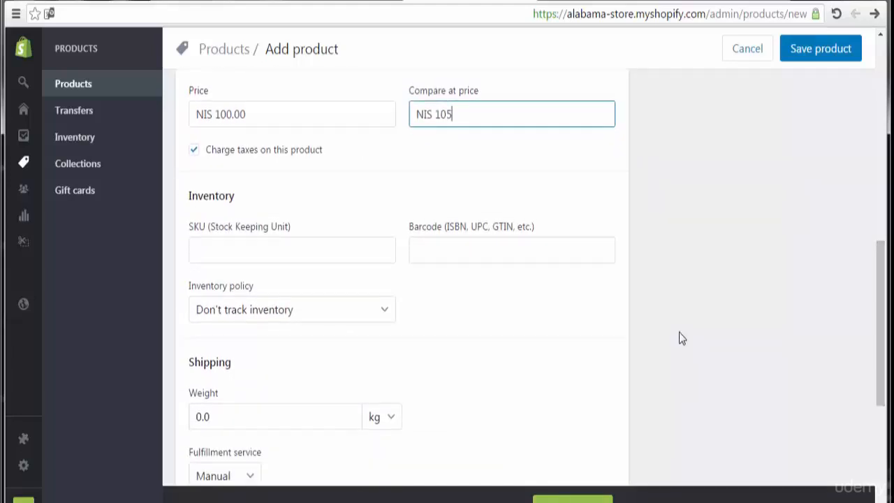
left_click(280, 246)
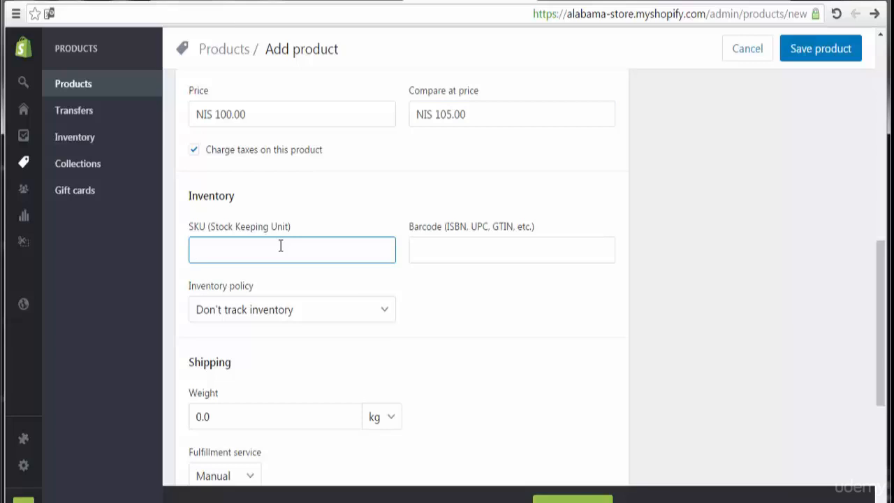
type("009123")
left_click(449, 252)
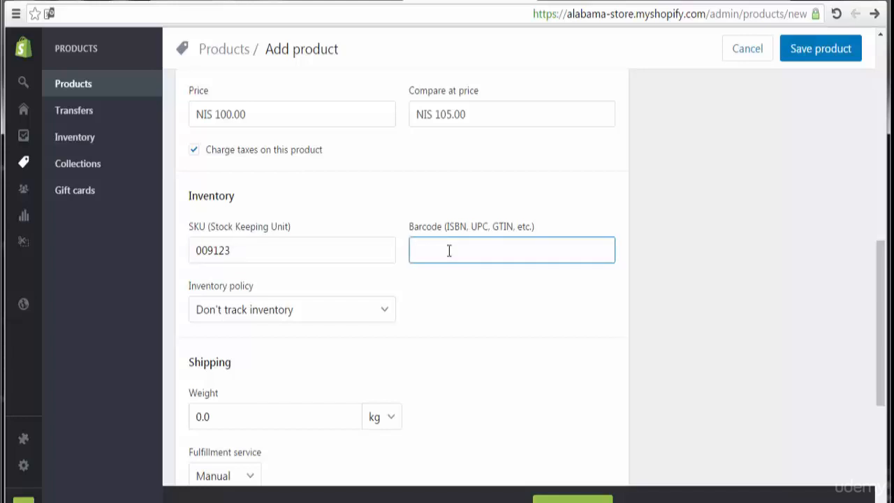
type("123455667")
Step: Set the inventory policy to "Shopify tracks this product's inventory" with a quantity of 1000
left_click(362, 314)
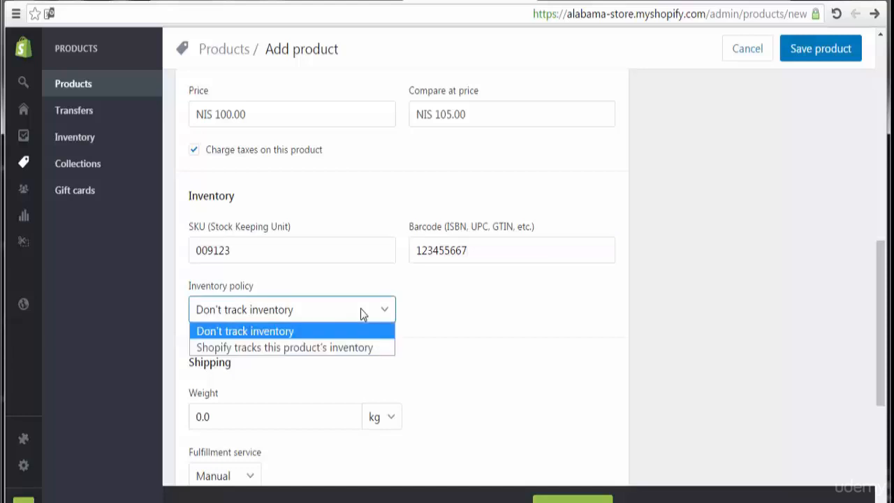
left_click(375, 347)
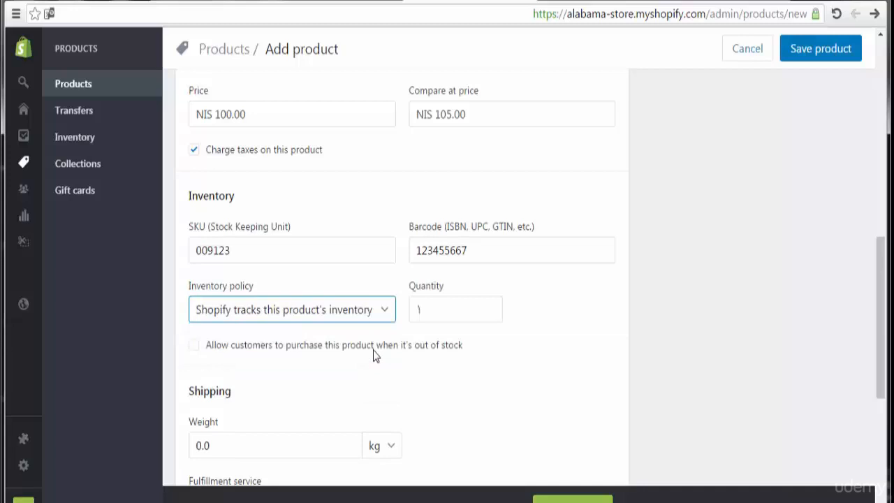
double_click(431, 309)
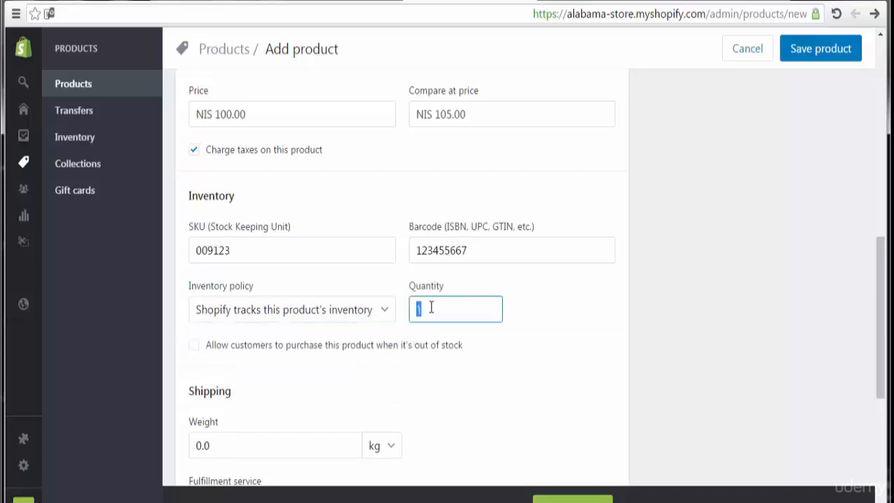
type("1000")
Step: Turn on the option allowing customers to purchase the product when it is out of stock, and turn it back off
left_click(195, 345)
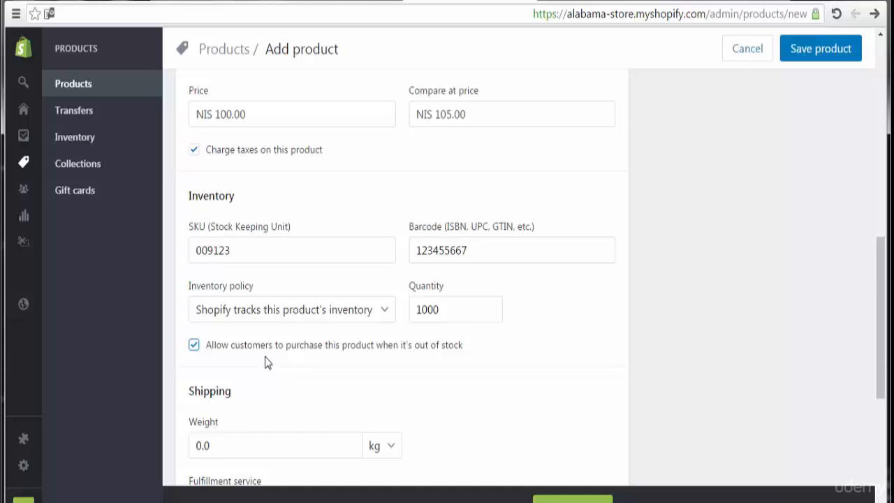
left_click(196, 357)
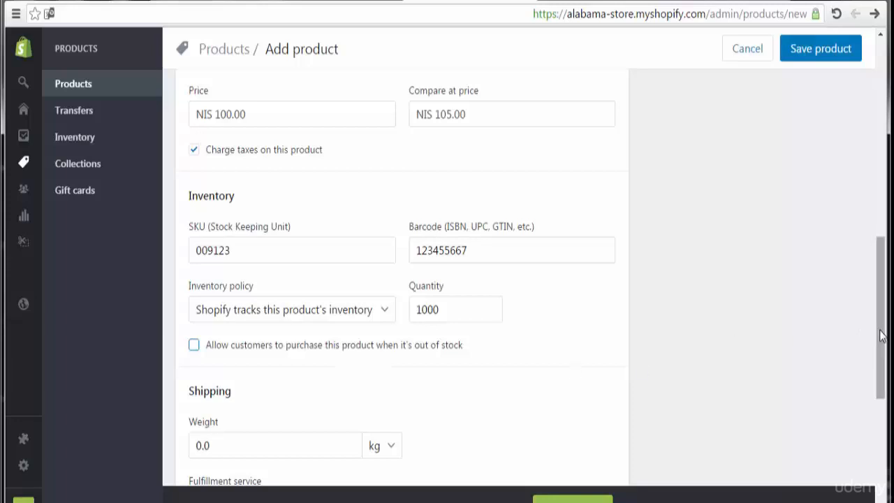
Step: Set the product's shipping weight to 1.0 kg and keep the fulfillment service on Manual
left_click_drag(879, 330, 887, 433)
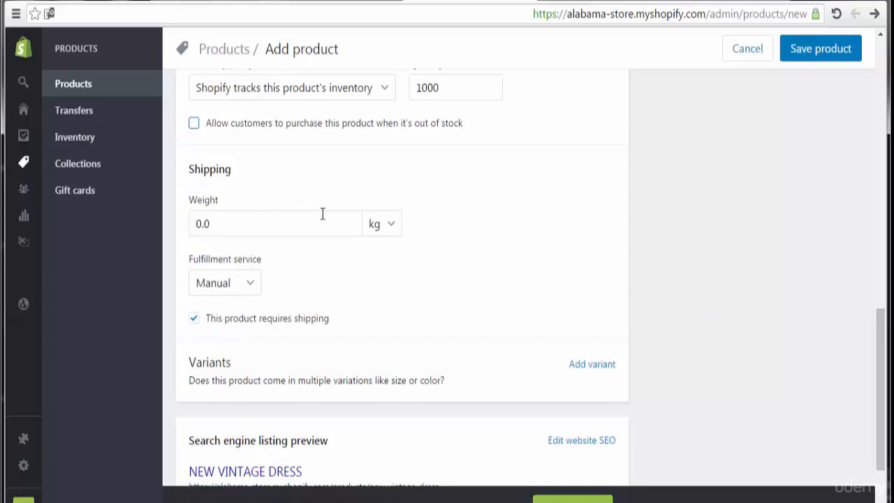
left_click(393, 226)
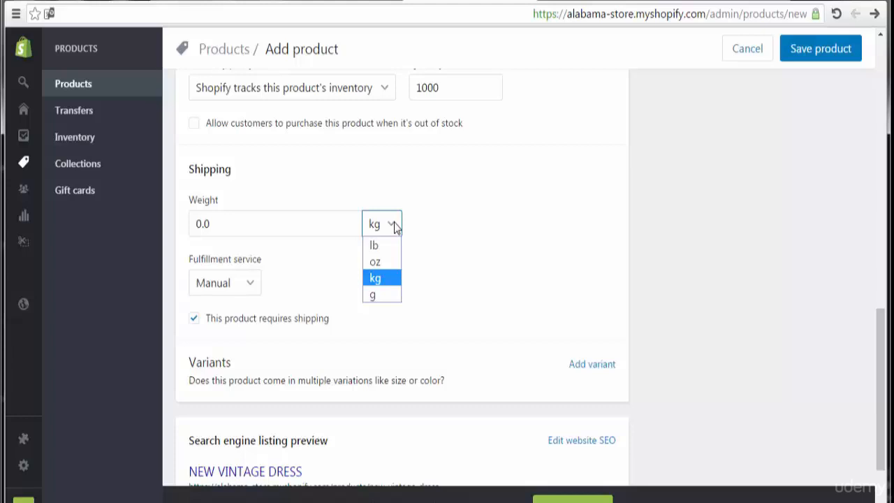
left_click(391, 279)
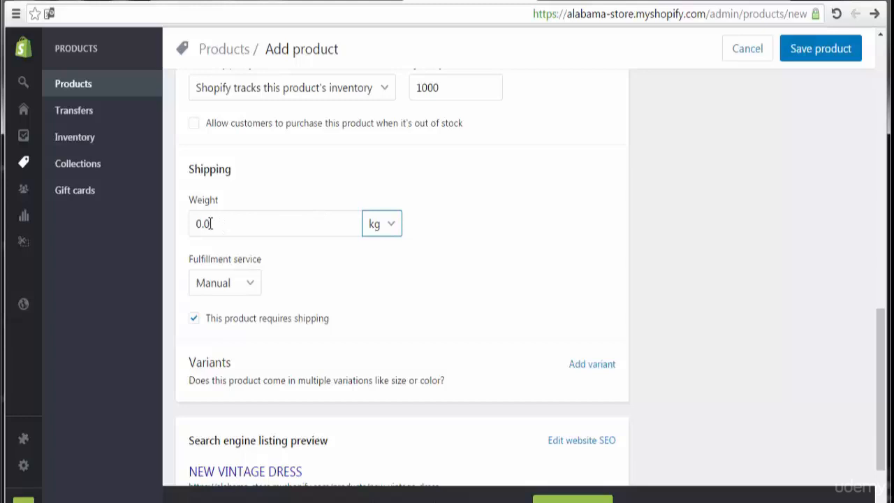
left_click_drag(208, 223, 211, 224)
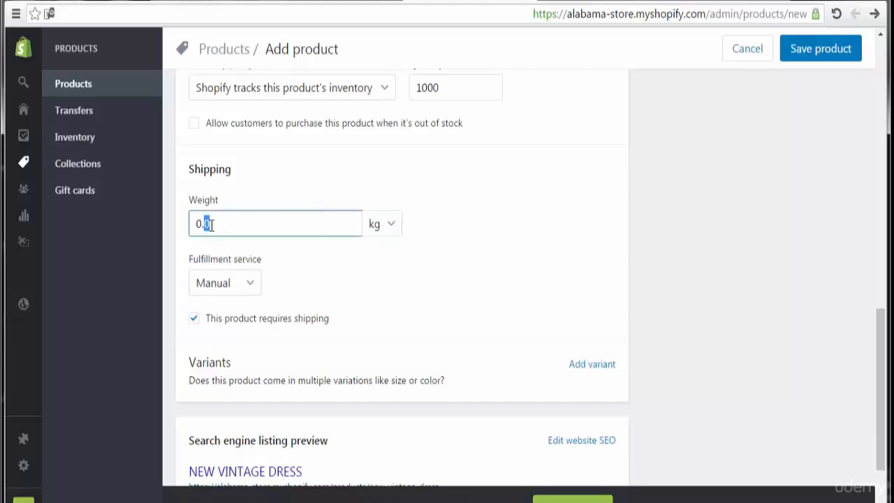
type("20")
double_click(212, 225)
type("1.0")
left_click(251, 288)
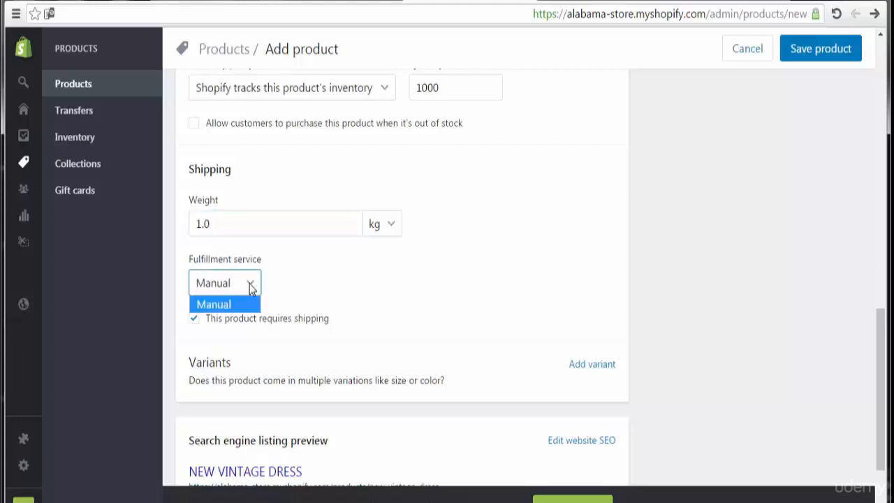
left_click(250, 287)
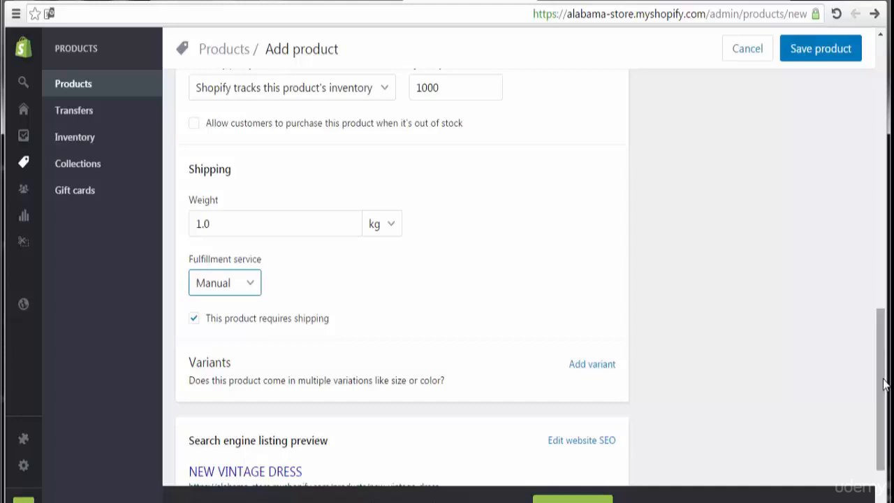
Step: Review the search engine listing preview and keep the product's Online store visibility enabled
left_click_drag(883, 386, 887, 432)
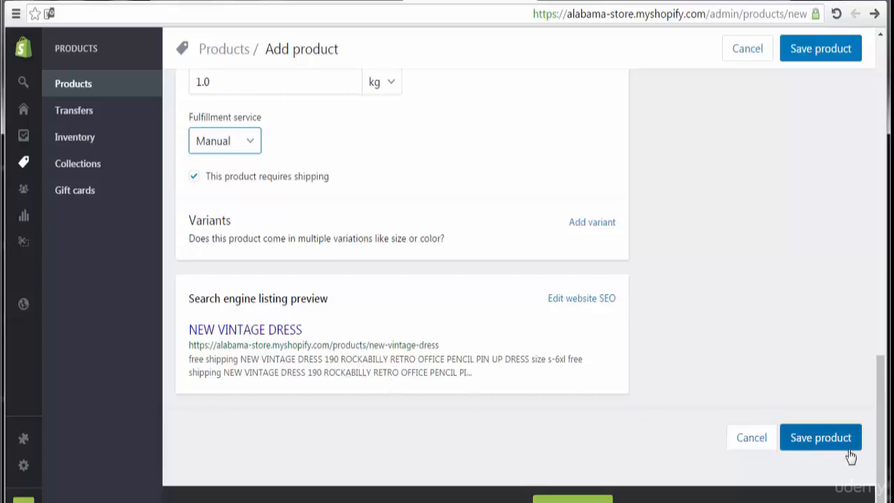
left_click_drag(878, 459, 877, 148)
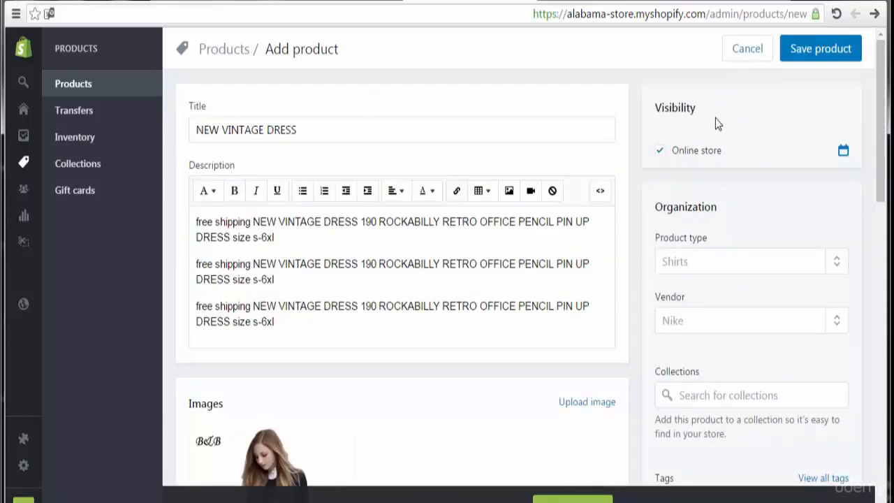
left_click(660, 155)
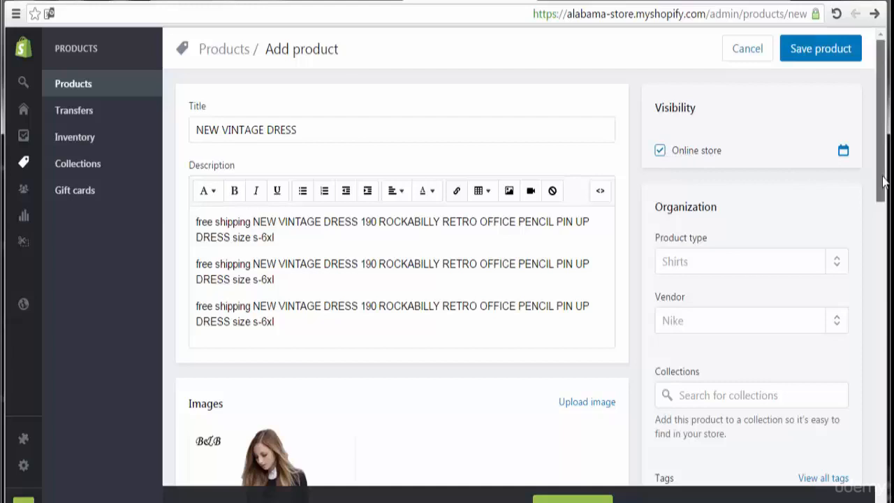
Step: Add "Jackit" as the product type in the Organization section
scroll(882, 180, "down", 1)
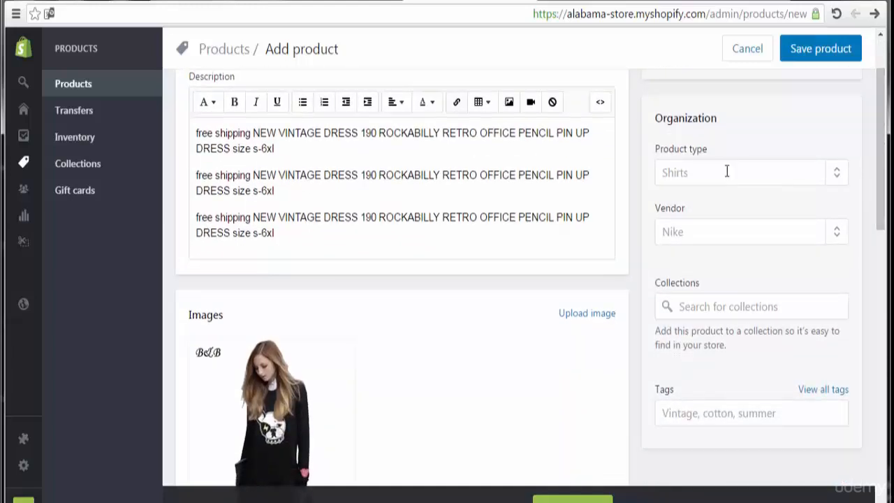
left_click(719, 173)
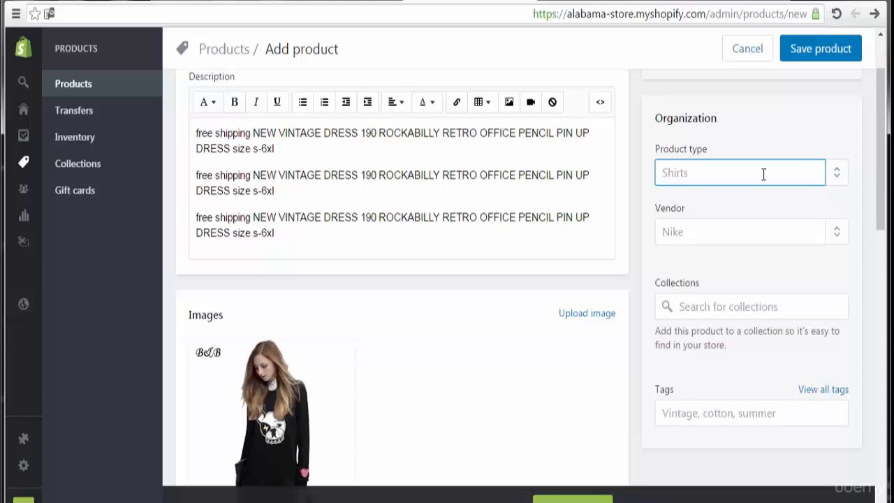
type("Ja")
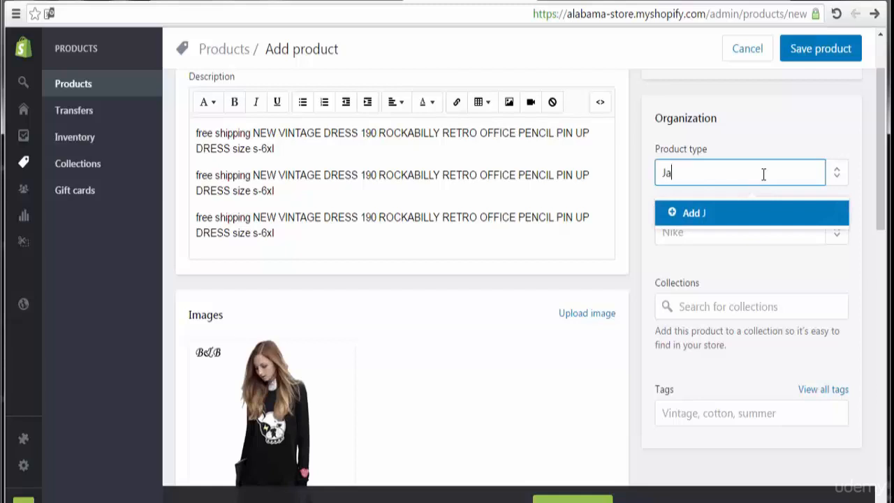
type("k")
key("BackSpace")
type("ckit")
key("Return")
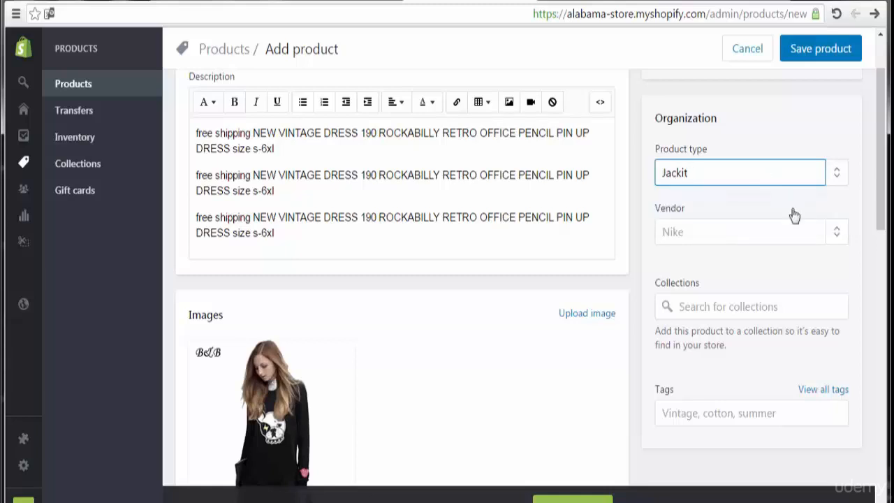
Step: Save the new product
double_click(788, 173)
left_click(789, 173)
key("ctrl+s")
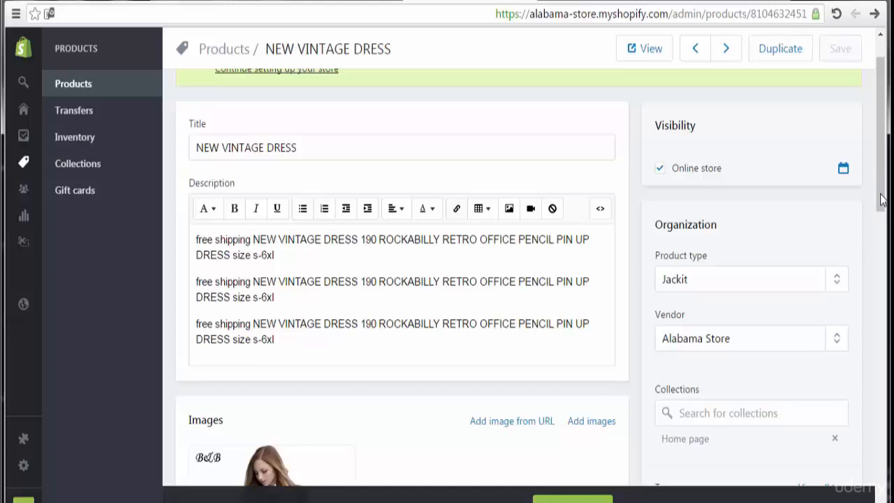
Step: Remove the product from the Home page collection and add it back
scroll(883, 218, "down", 1)
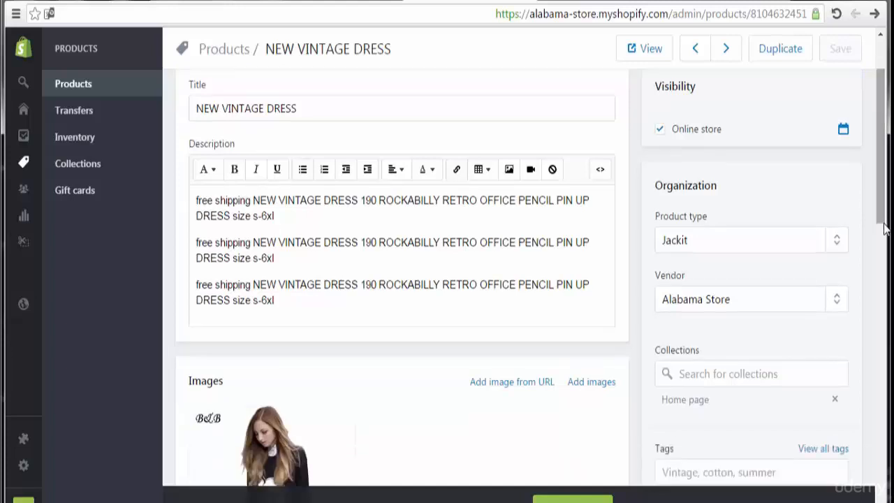
scroll(880, 237, "down", 3)
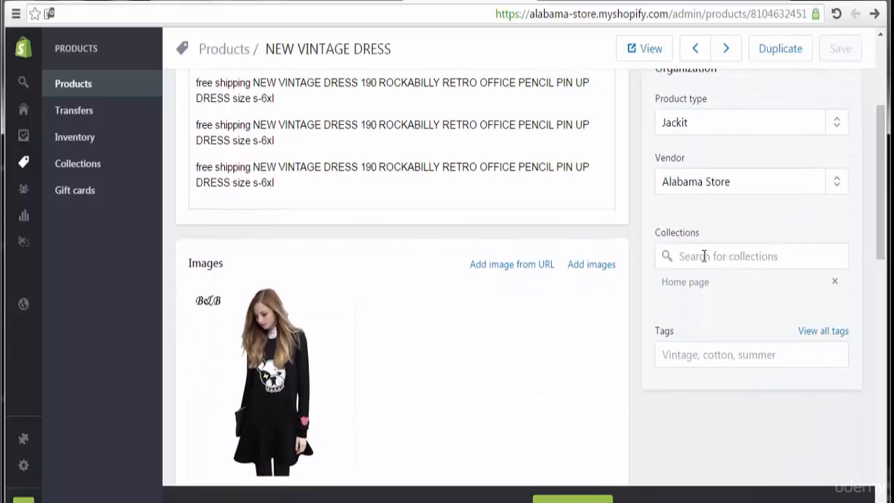
left_click(781, 256)
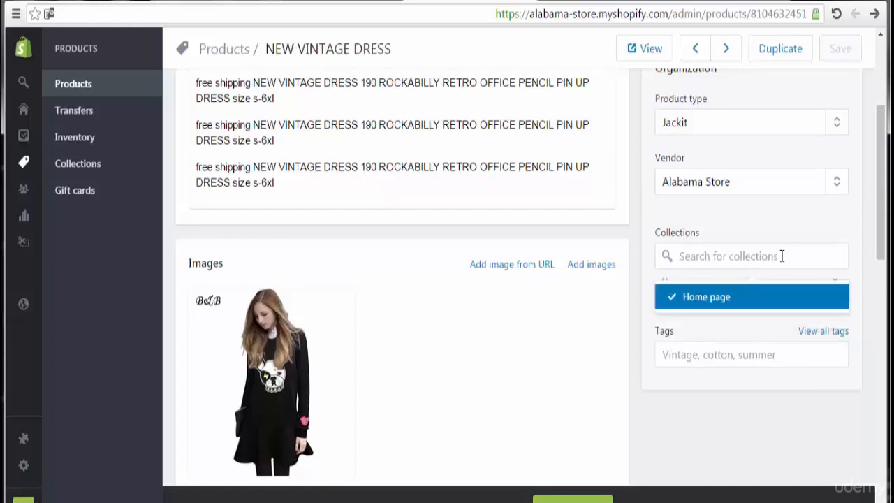
left_click(751, 302)
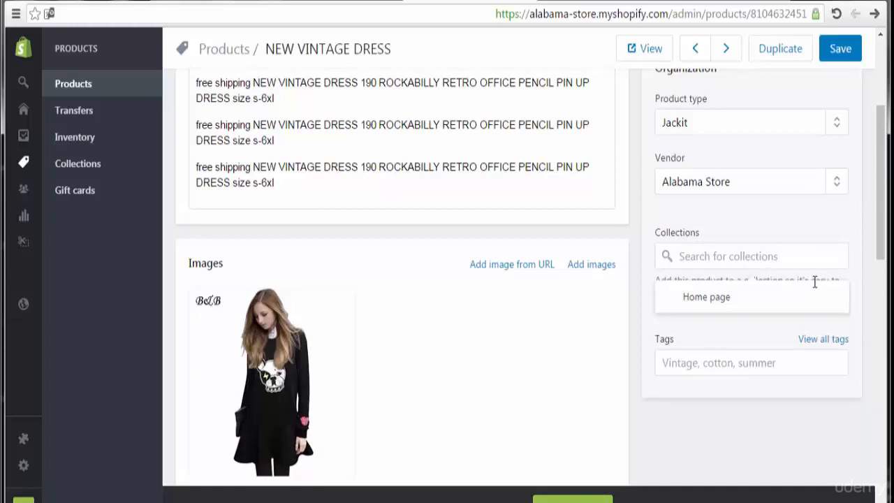
left_click(748, 304)
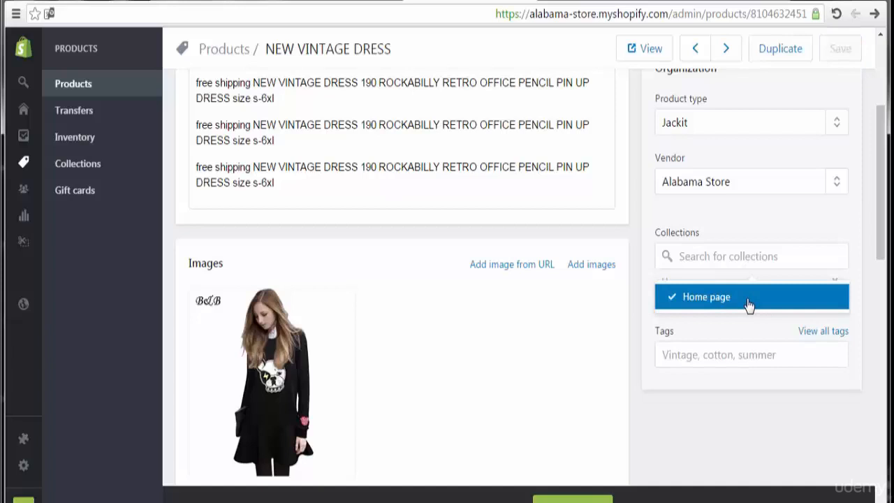
left_click(800, 225)
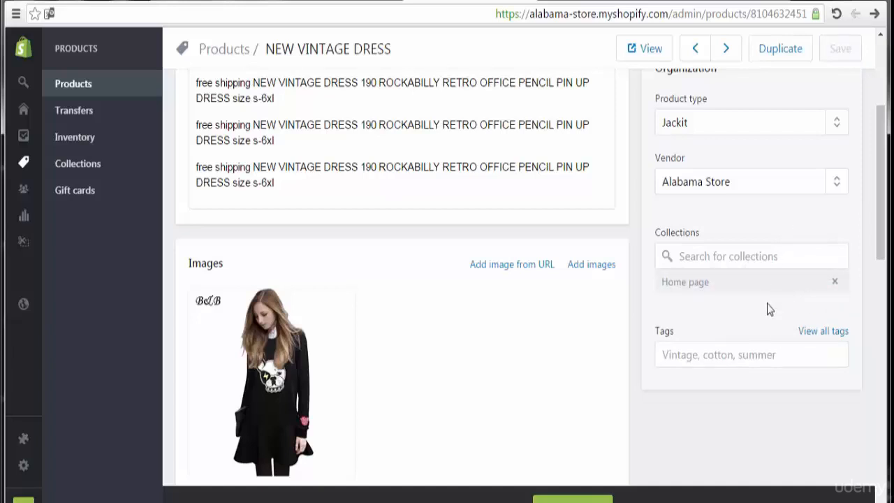
Step: Add the tags "women", "jackit", "clothes" and "dress" to the product and save it
left_click(692, 353)
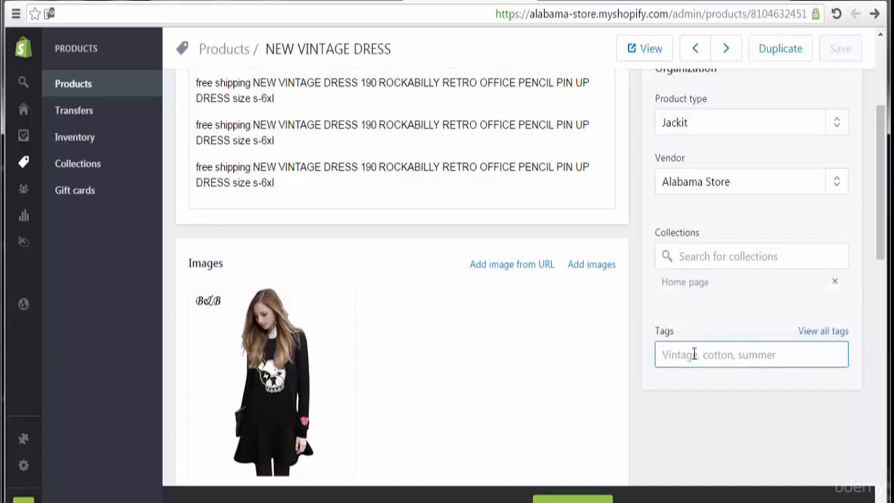
type("women")
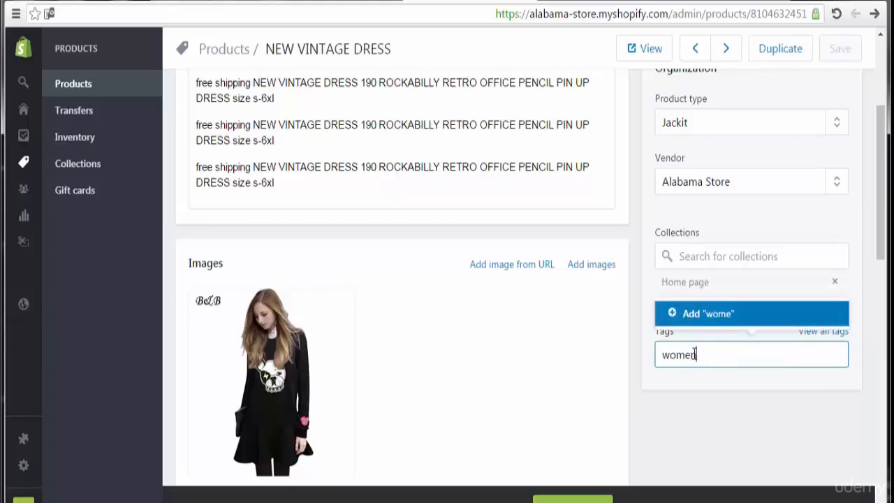
key("Return")
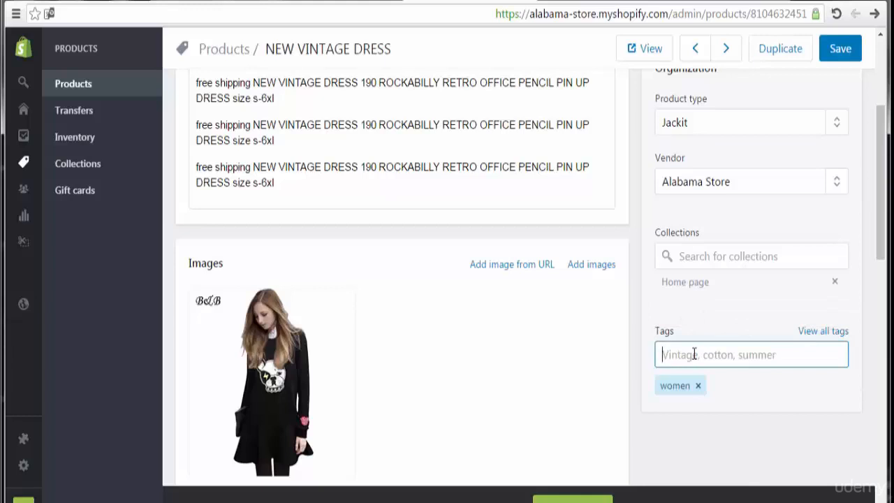
type("j")
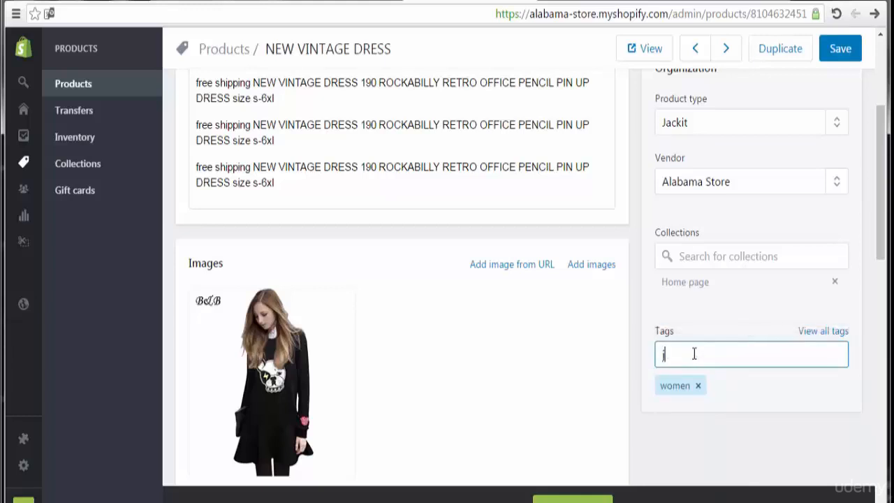
type("ackit")
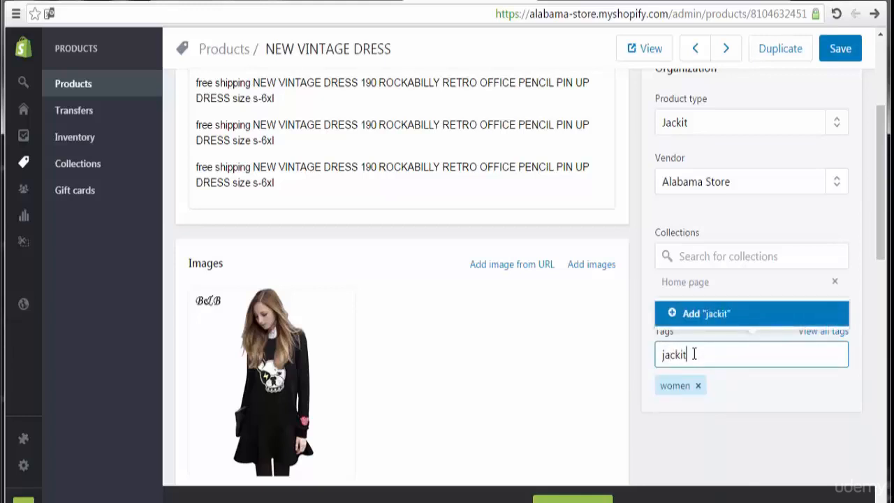
key("Return")
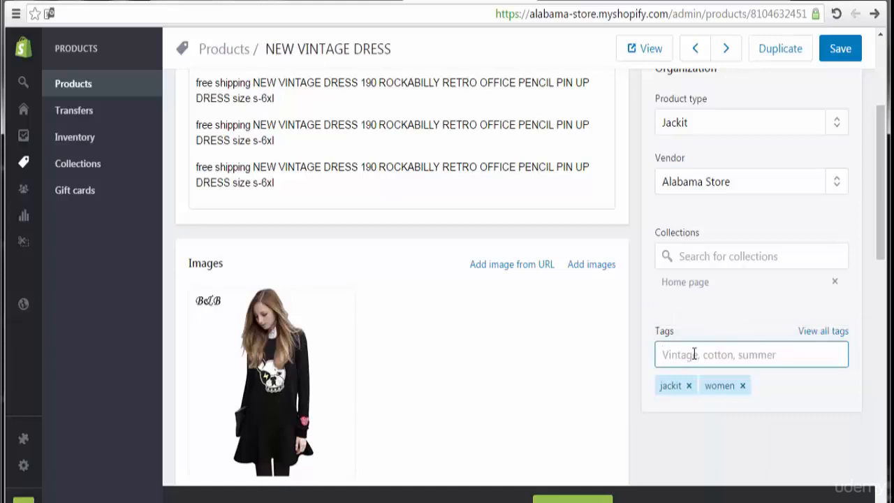
type("clothe")
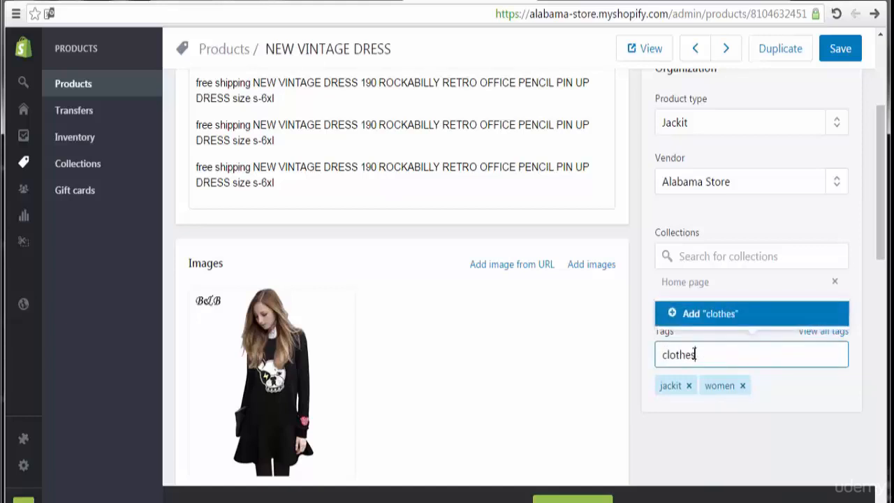
type("s")
key("Return")
type("dress")
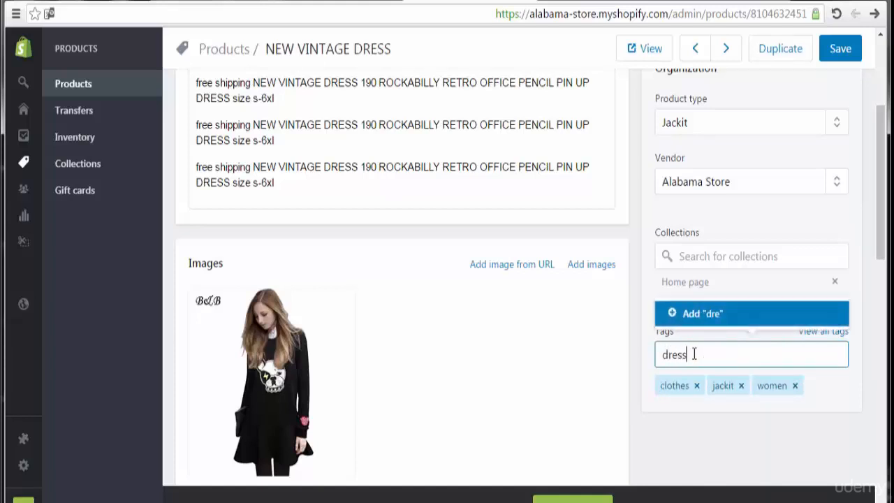
key("Return")
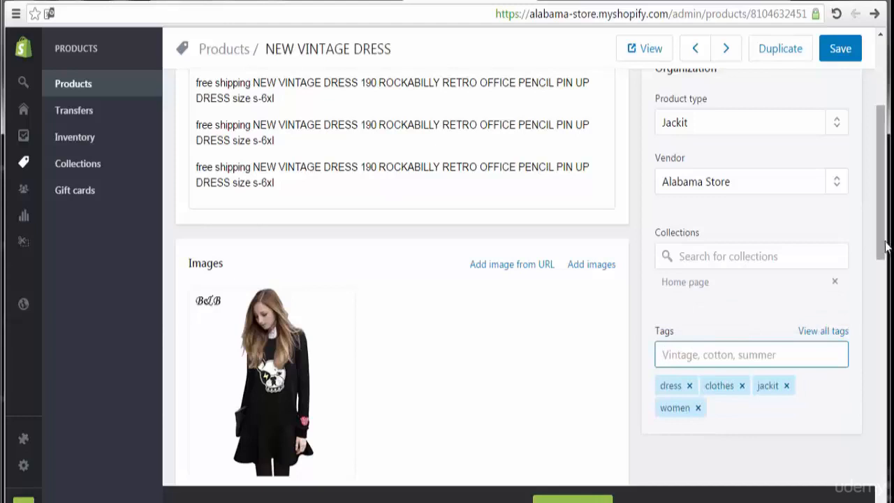
left_click_drag(888, 246, 886, 177)
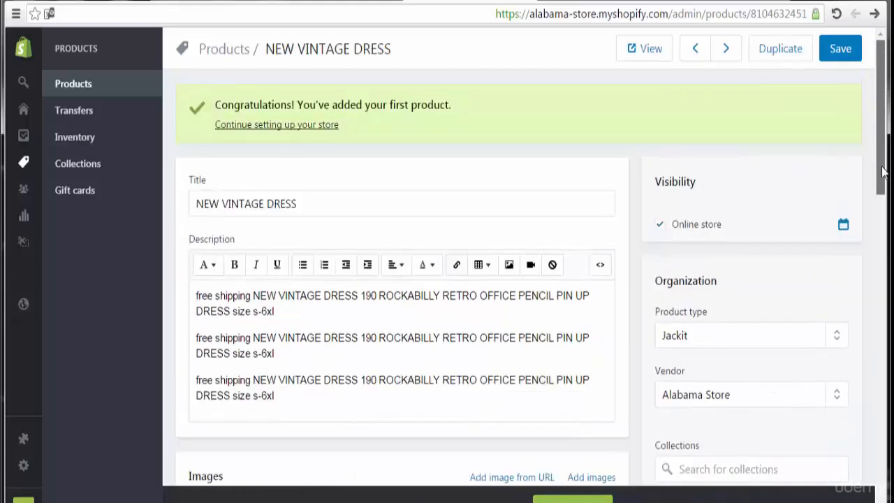
left_click(840, 49)
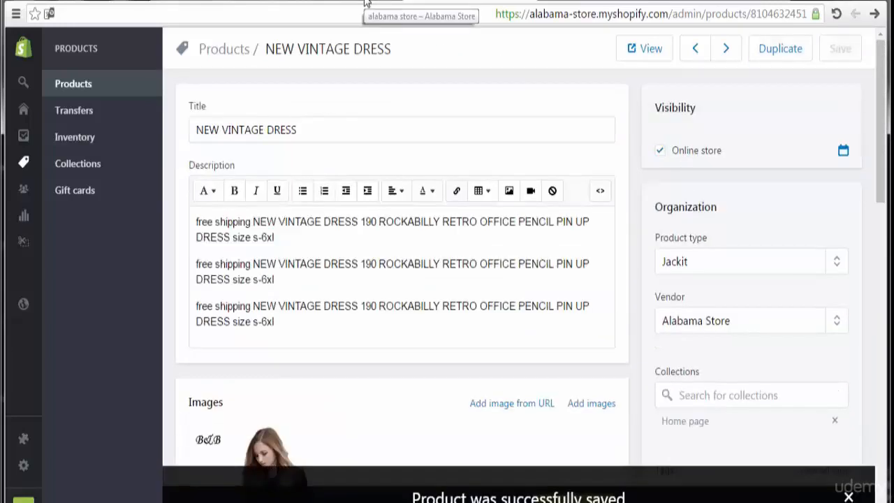
Step: Switch to the Alabama Store storefront, reload its home page and check how the product is presented under Featured Items
left_click(365, 3)
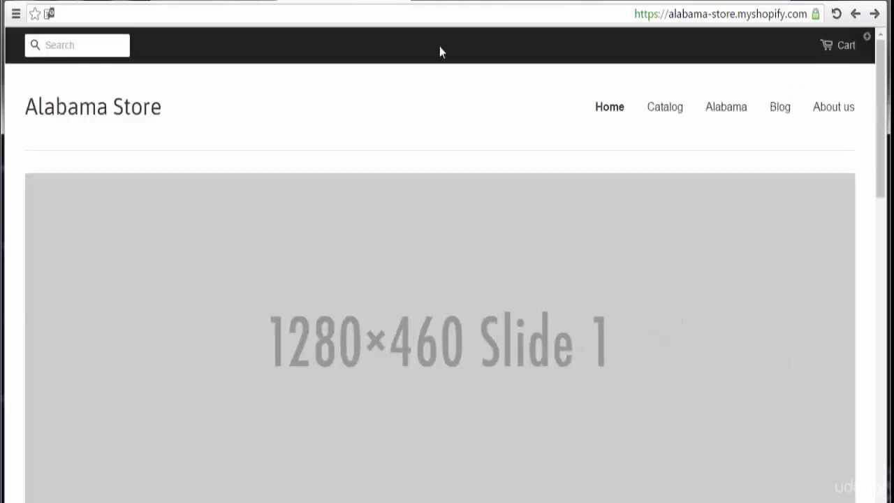
left_click(837, 20)
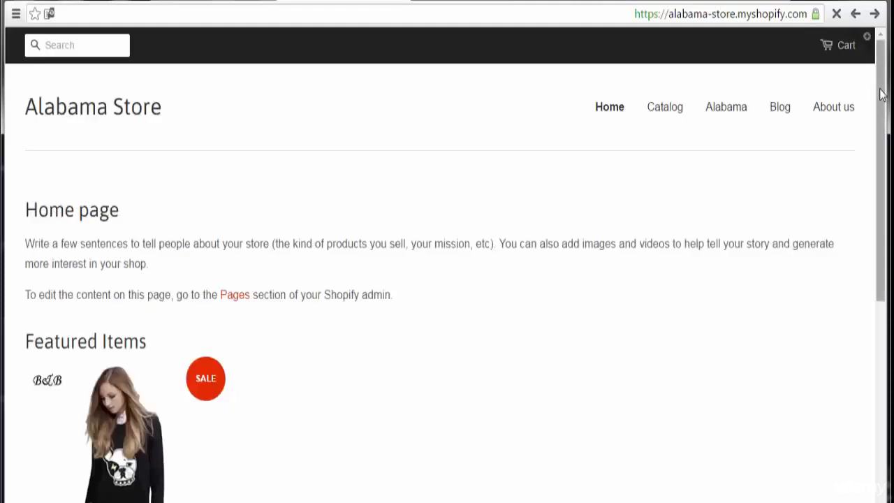
left_click_drag(881, 94, 885, 303)
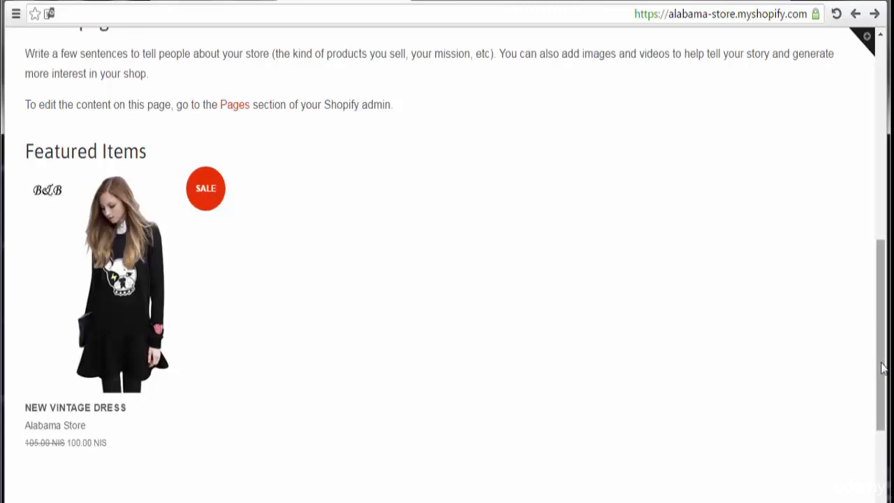
left_click_drag(883, 369, 877, 219)
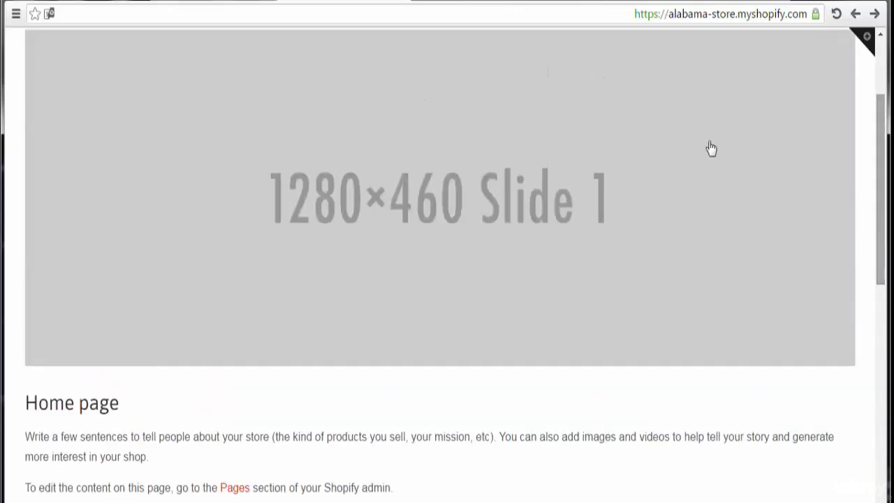
Step: Return to the product's admin page and review its collection and tags
left_click(473, 2)
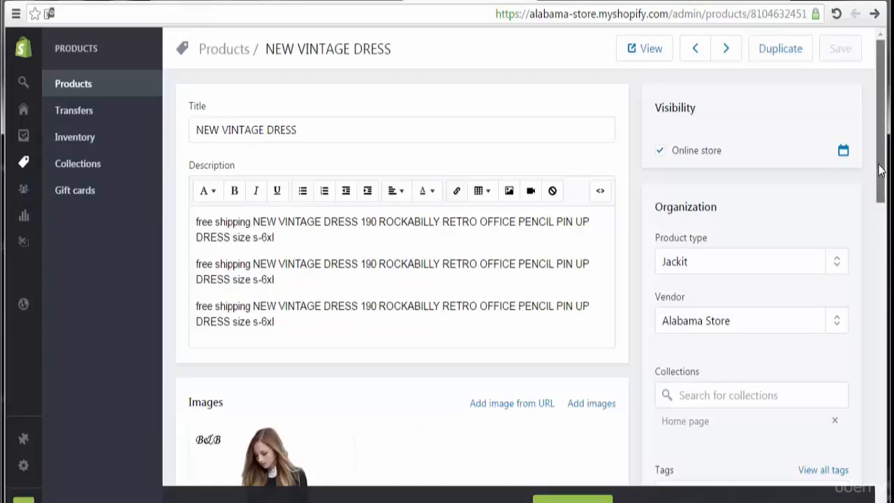
left_click_drag(880, 170, 885, 218)
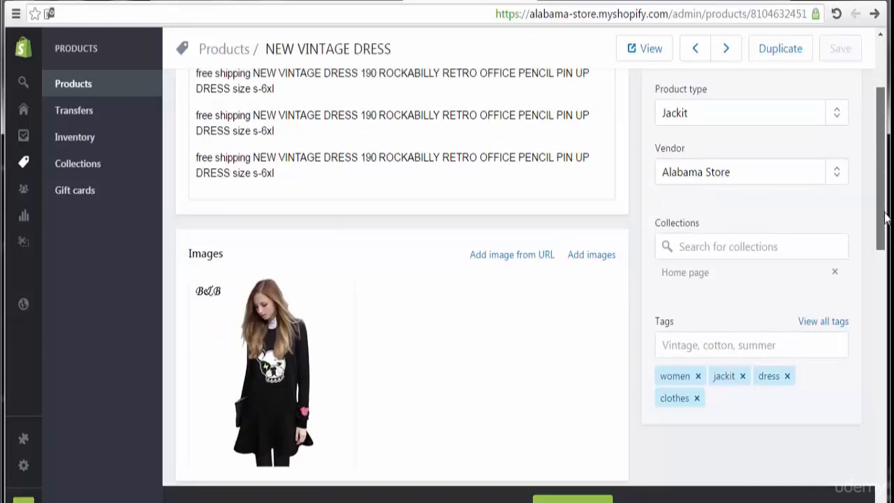
left_click_drag(886, 219, 881, 168)
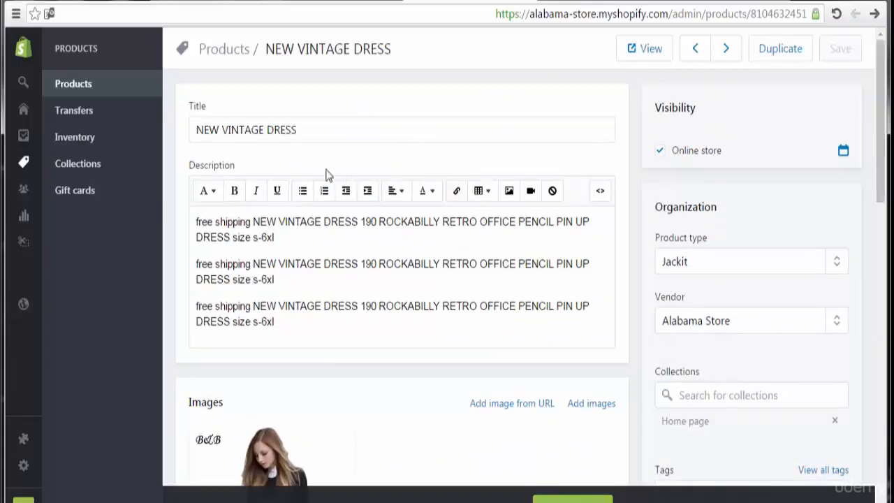